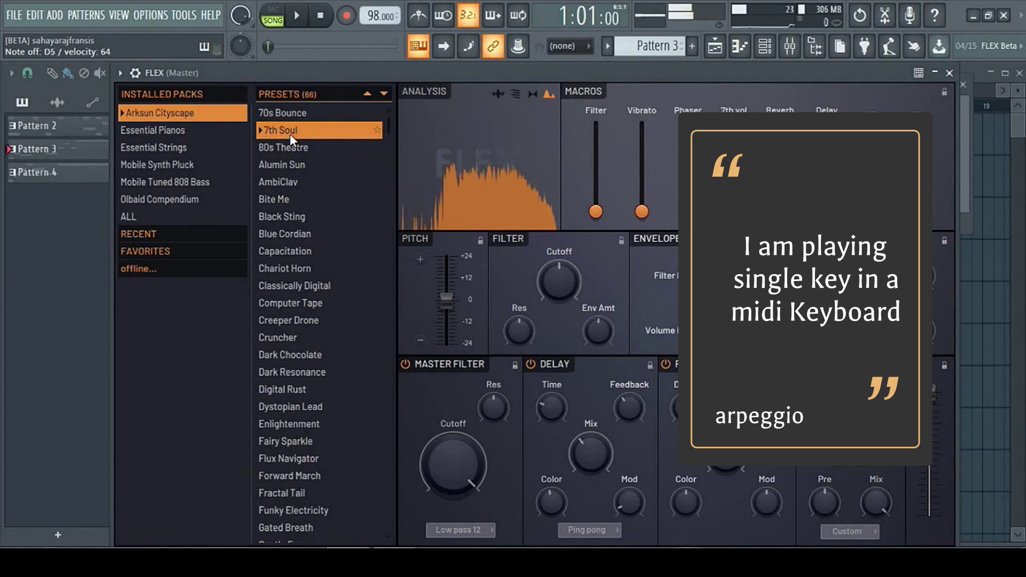
Audition Capacitation, Classically Digital and Flux Navigator from the Arksun Cityscape pack, and load Yamaha C7 from Essential Pianos
left_click(285, 252)
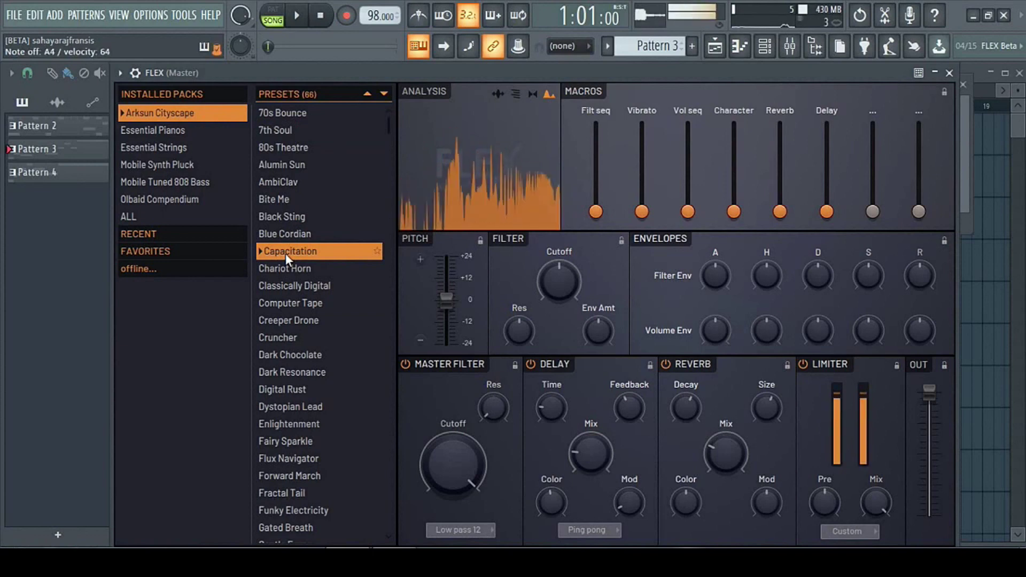
left_click(291, 288)
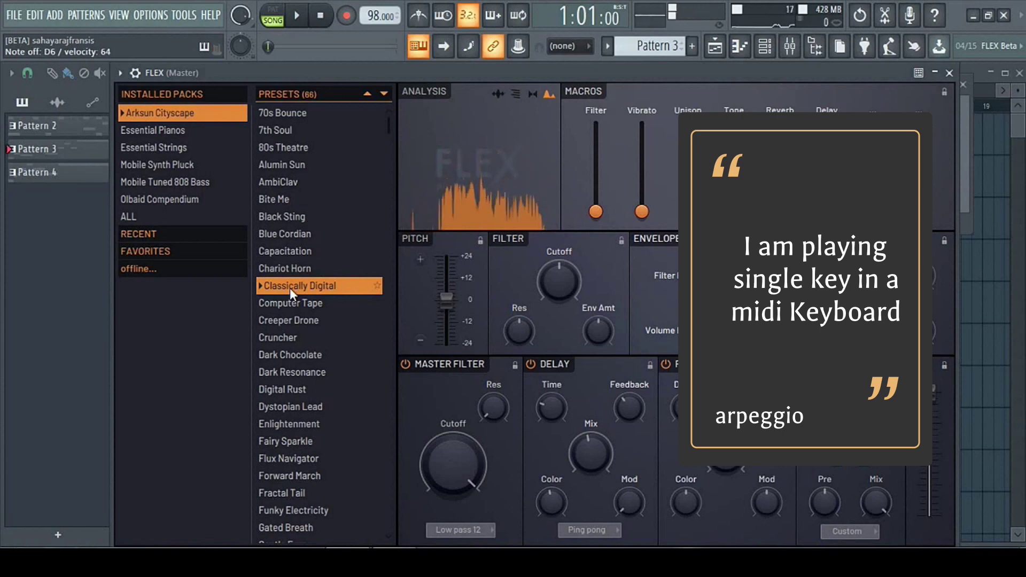
left_click(293, 455)
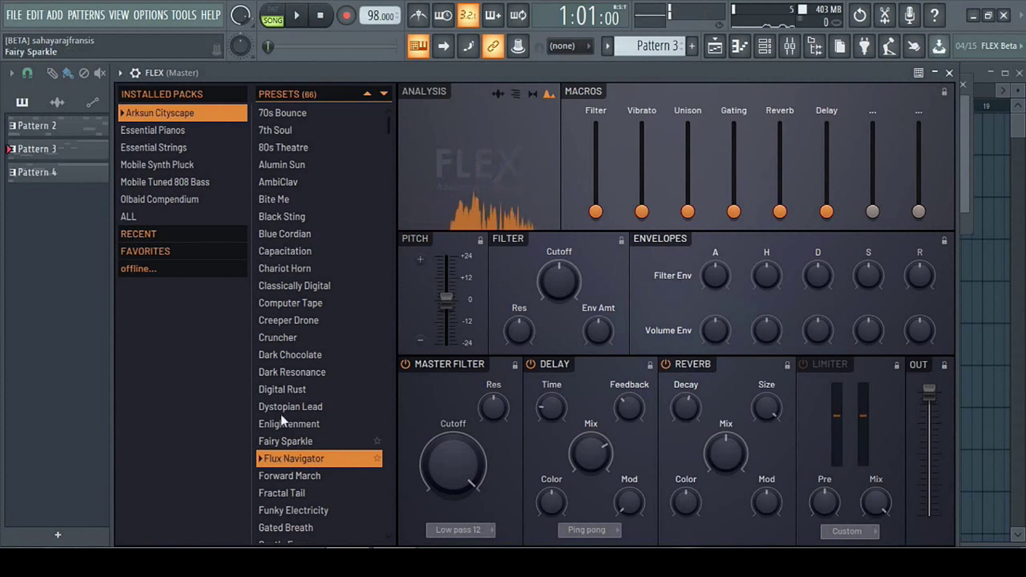
left_click(155, 130)
left_click(275, 234)
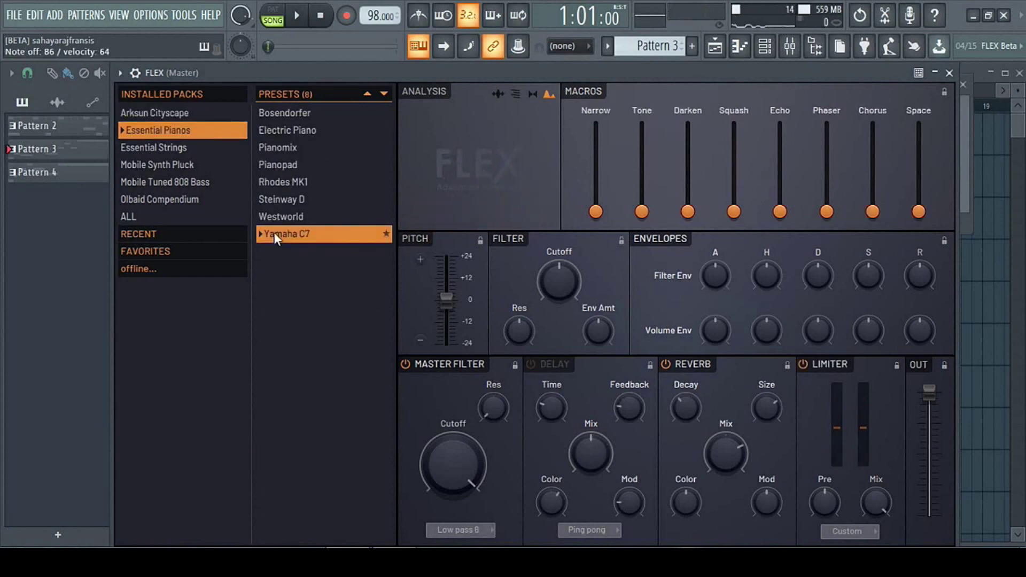
Audition the All Strings presets from the Essential Strings pack, including Pizzicato, Slow, Slowpitch and Sustain
left_click(179, 150)
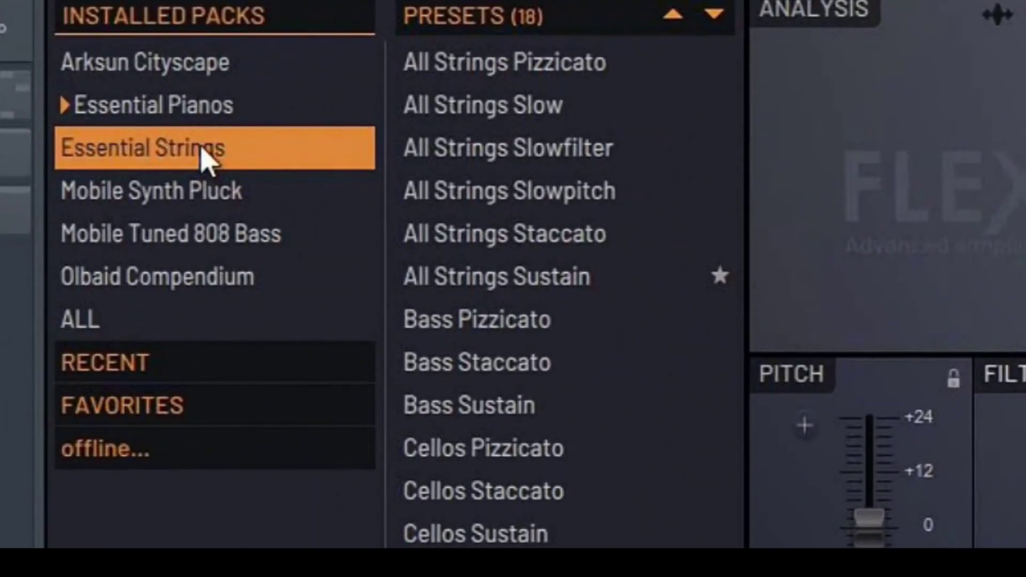
left_click(535, 63)
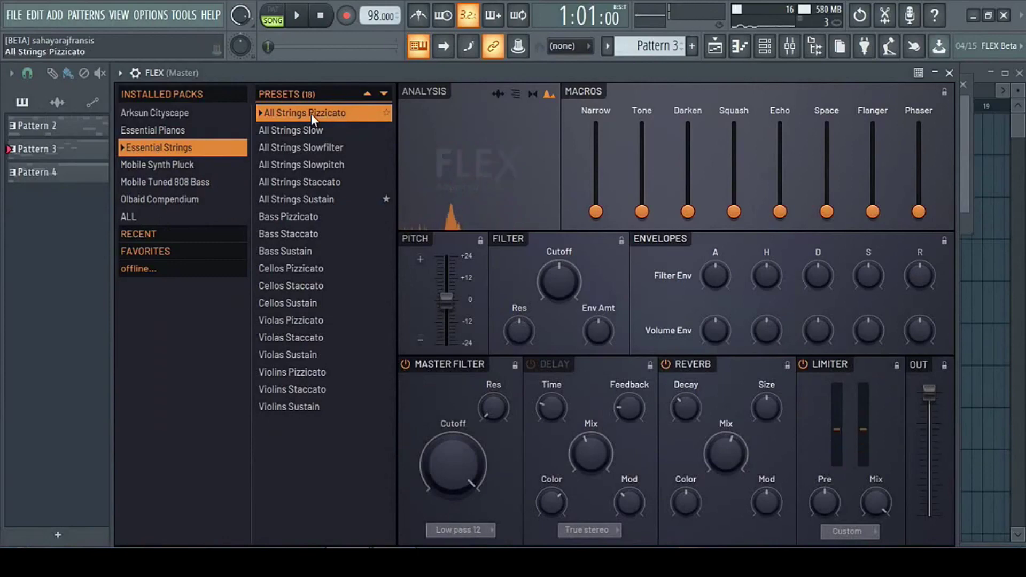
left_click(303, 128)
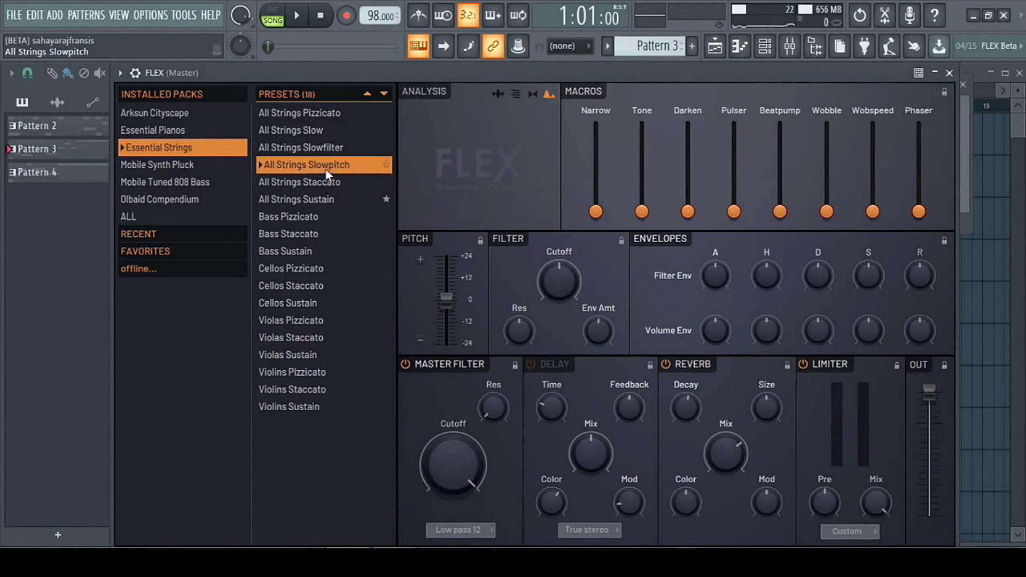
key("c")
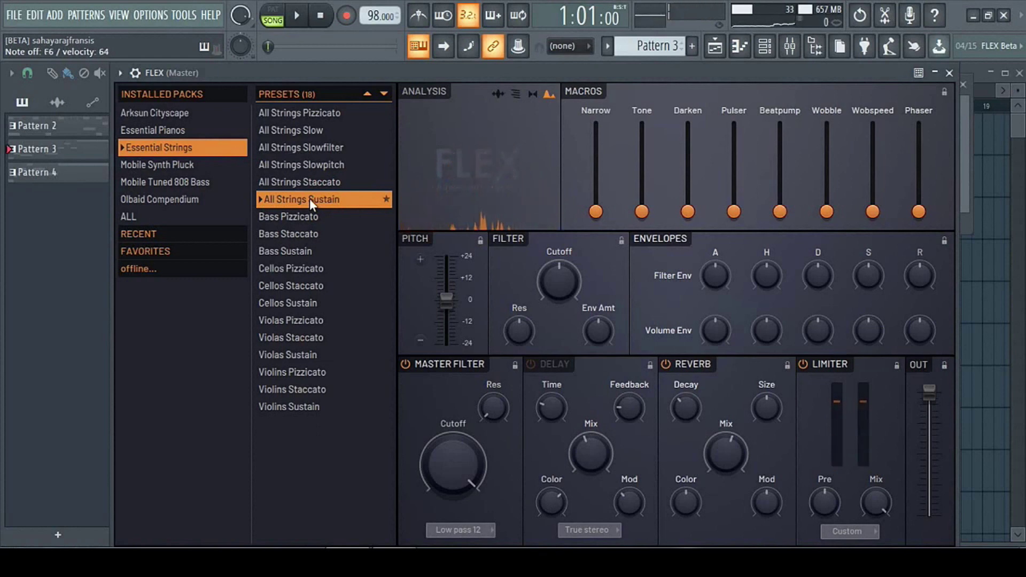
Try out the Violins Sustain preset with several notes, mark it as a favorite and show the list of favorite presets
left_click(287, 408)
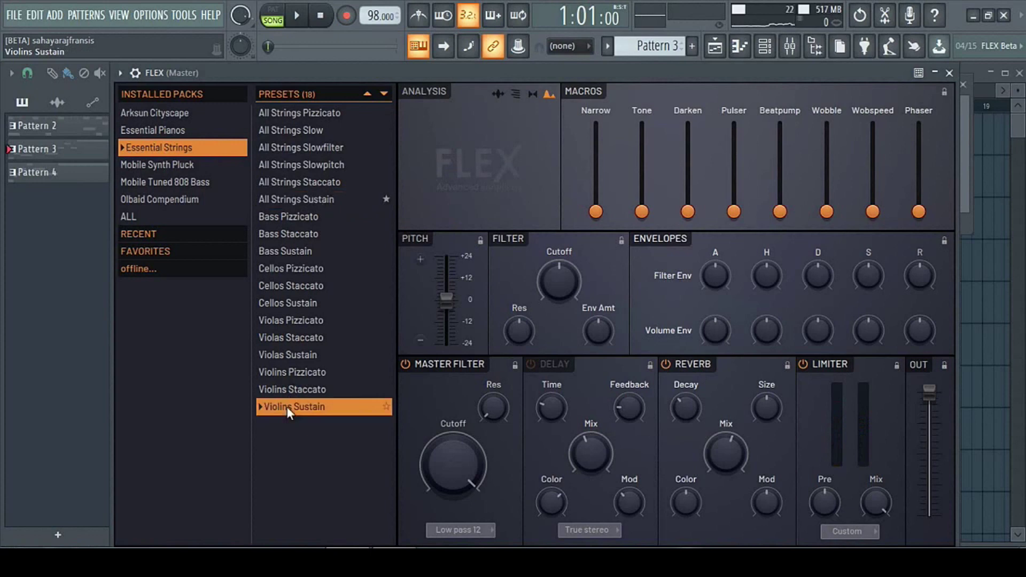
key("w")
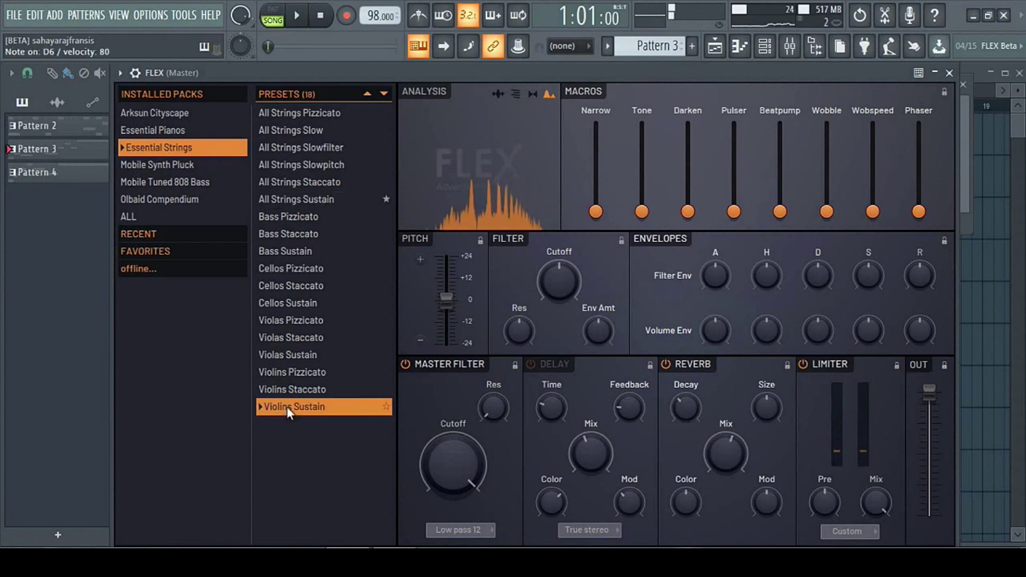
key("t")
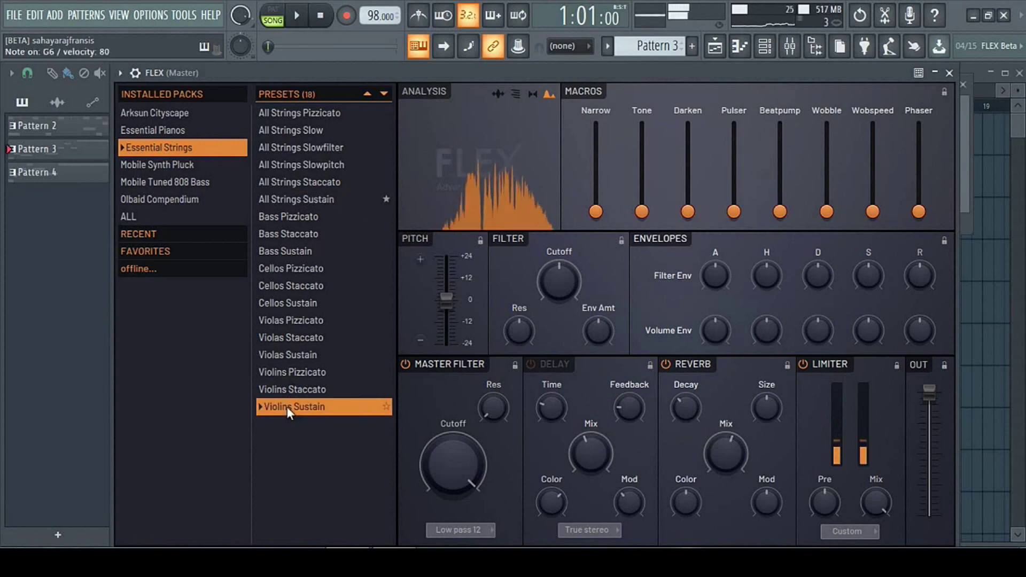
key("3")
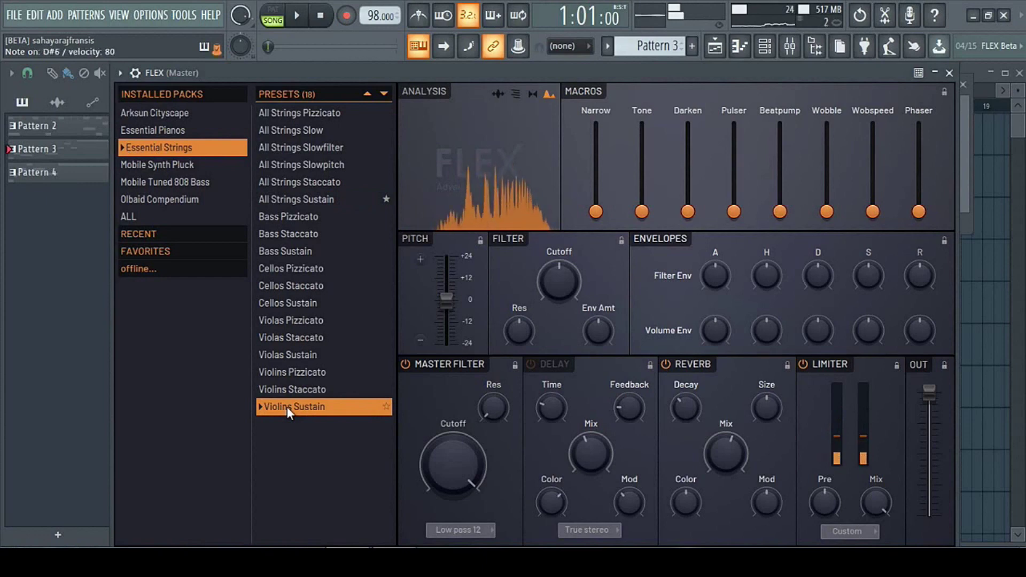
key("j")
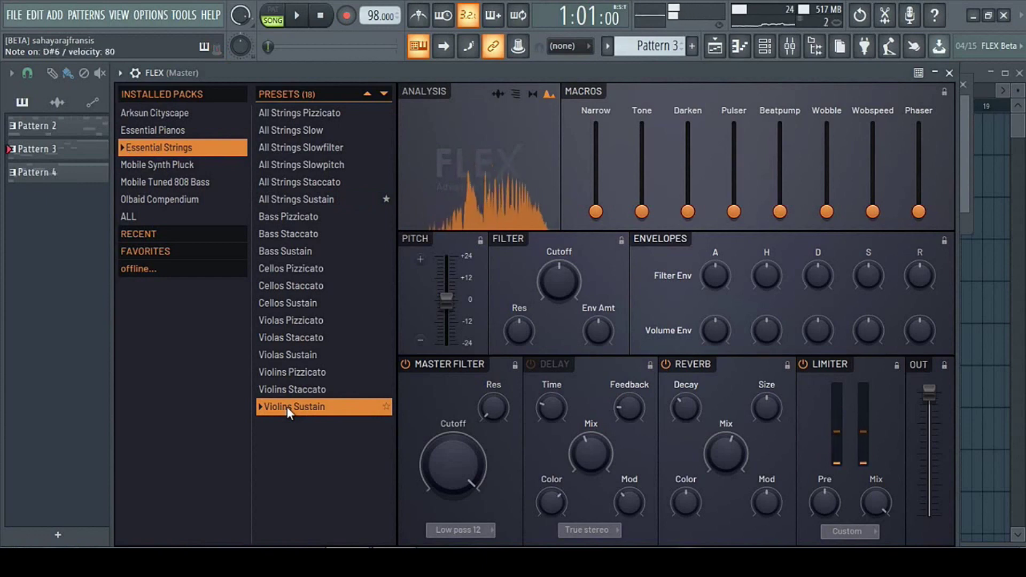
key("u")
key("i")
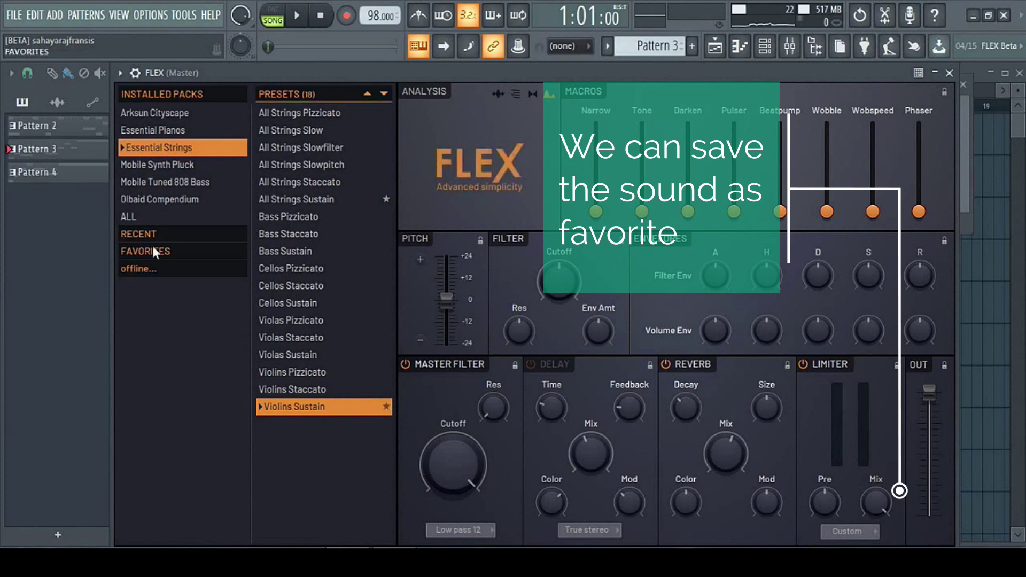
left_click(167, 250)
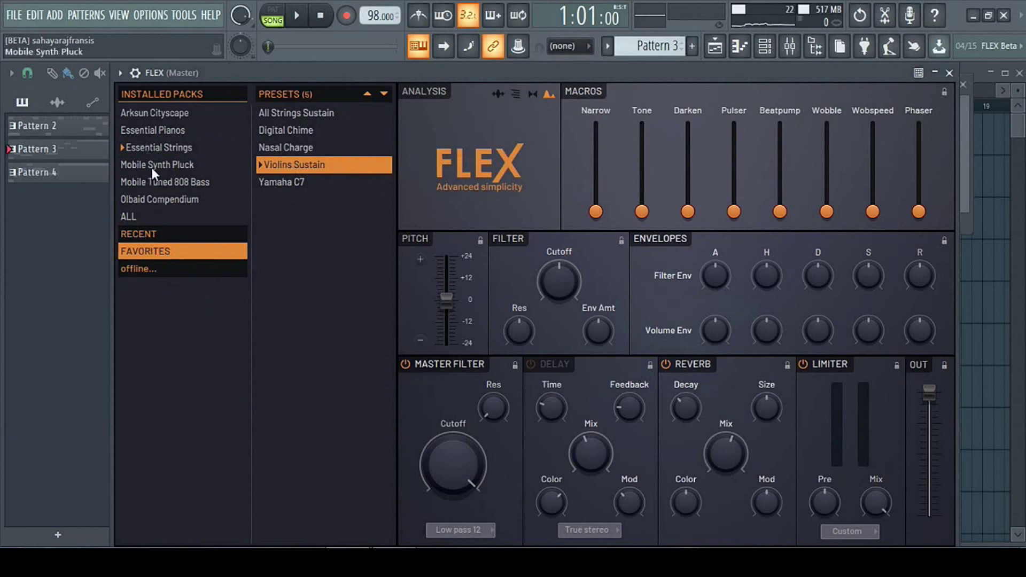
Load the Cheddar Believe preset from the Olbaid Compendium pack
left_click(150, 199)
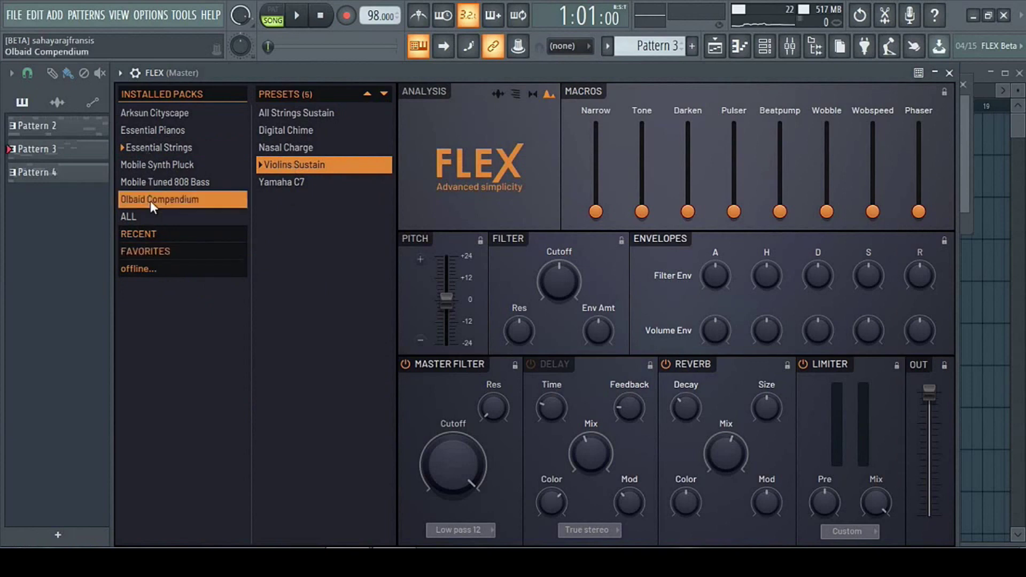
left_click(292, 296)
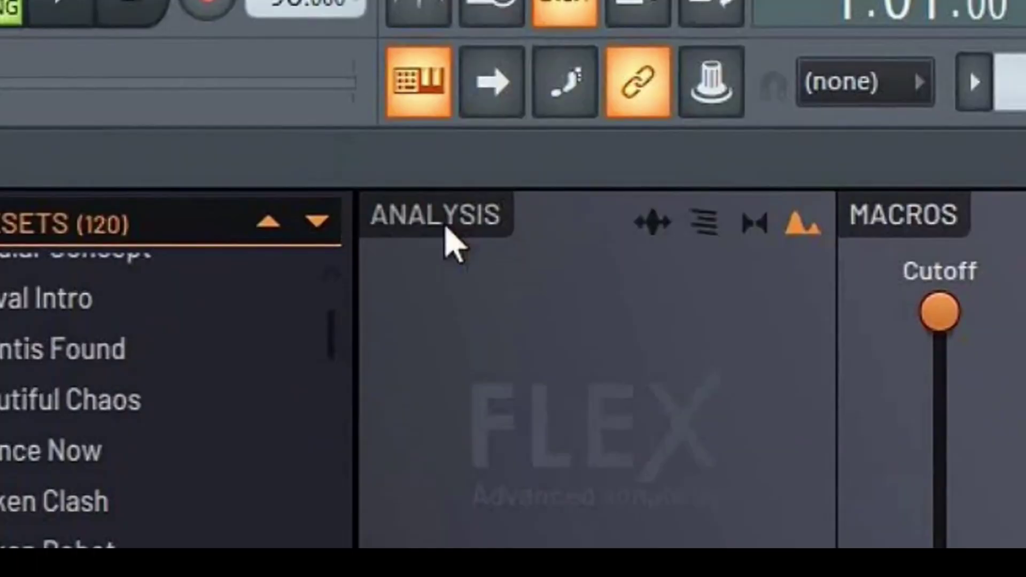
View played notes in each of the four analysis displays, from waveform to frequency spectrum, nudging the Cutoff macro down slightly
left_click(654, 222)
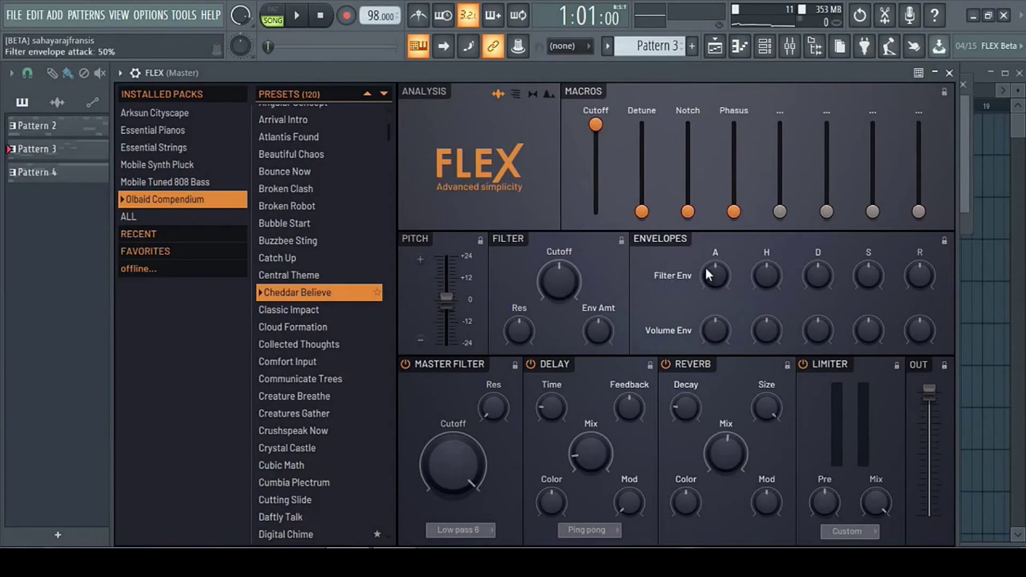
key("c")
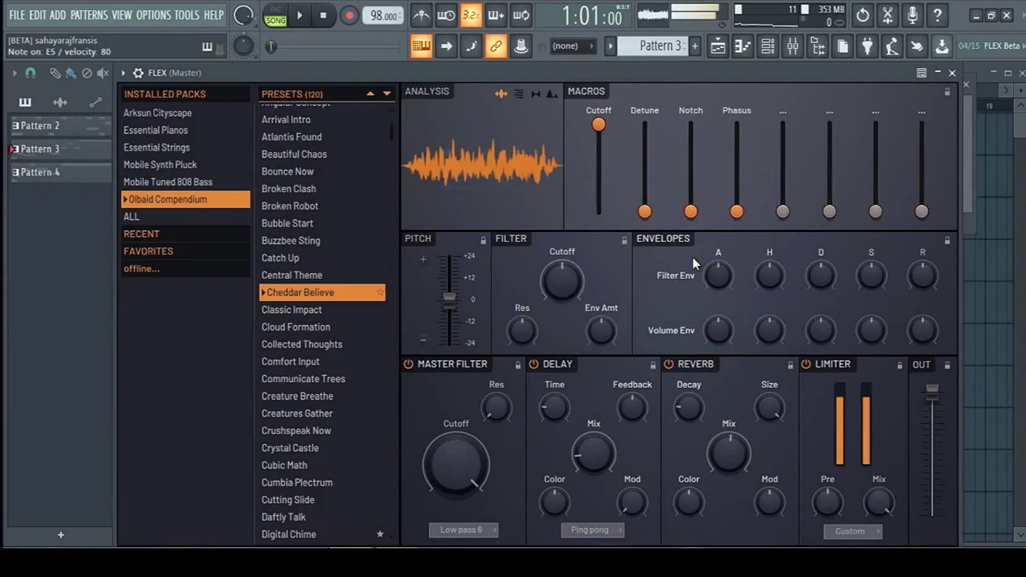
mouse_move(599, 125)
left_mouse_down()
mouse_move(599, 194)
mouse_move(598, 129)
left_mouse_up()
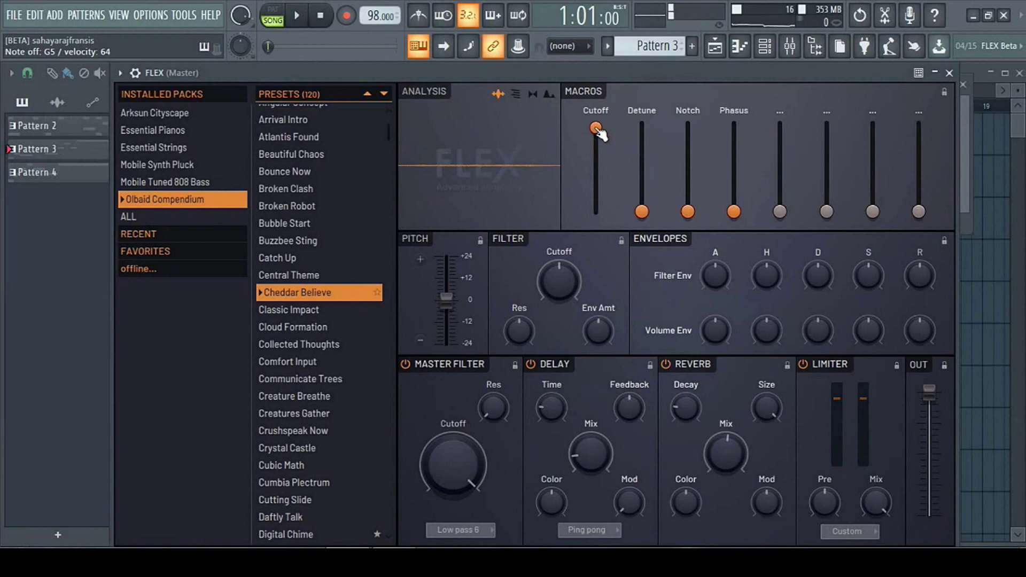
left_click(518, 94)
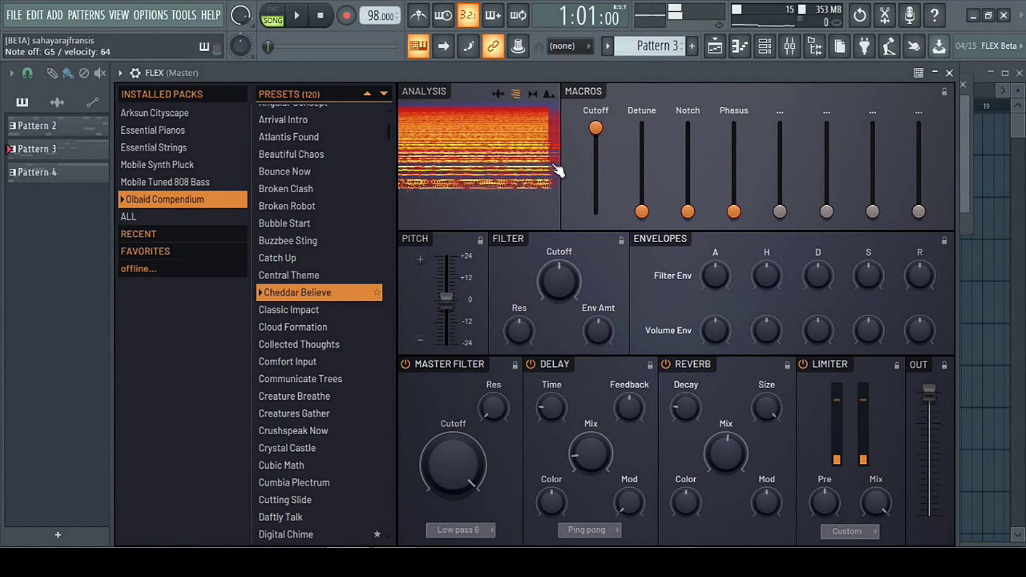
left_click(536, 95)
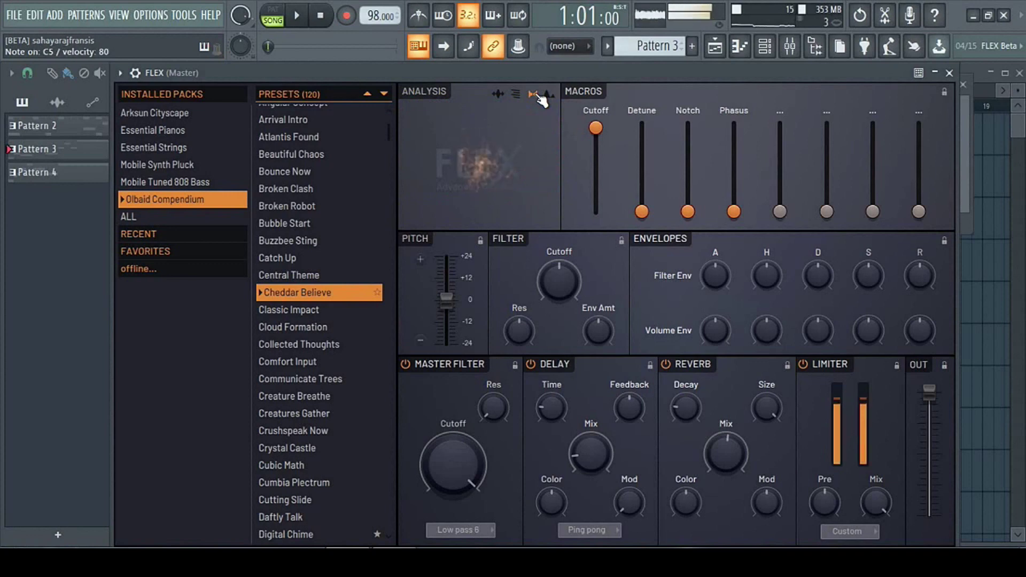
left_click(547, 95)
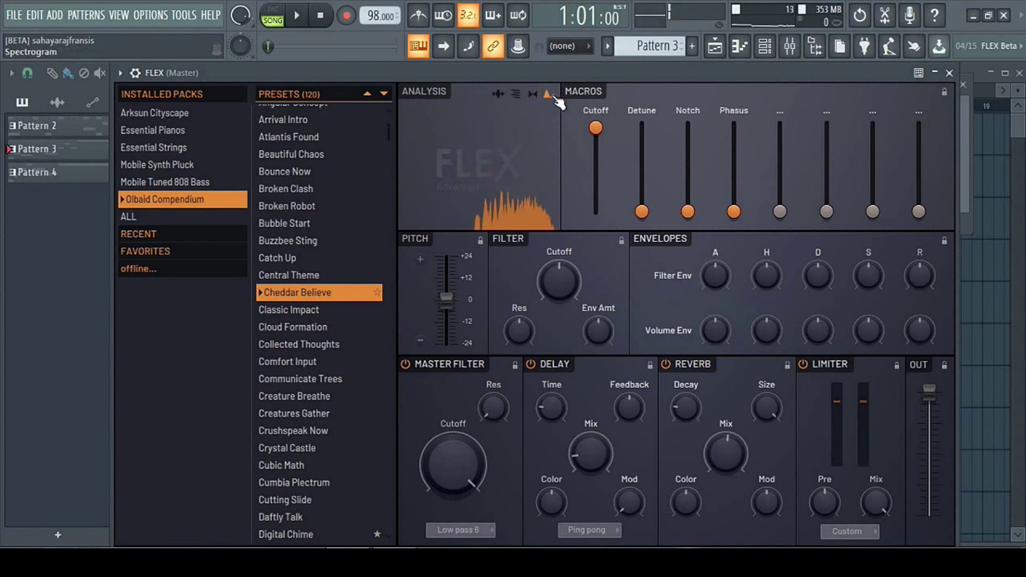
key("c")
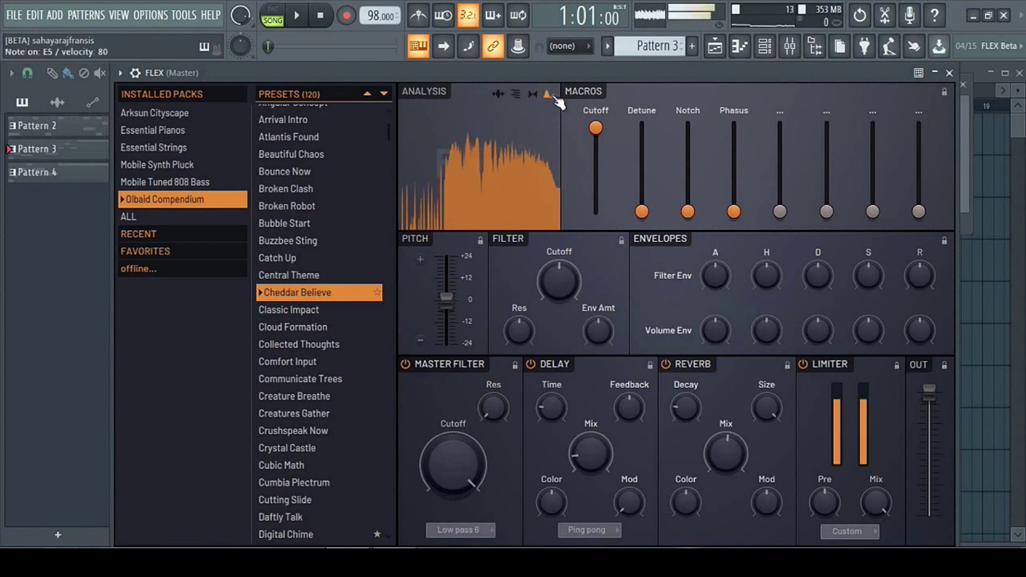
mouse_move(596, 127)
left_mouse_down()
mouse_move(595, 208)
mouse_move(596, 128)
left_mouse_up()
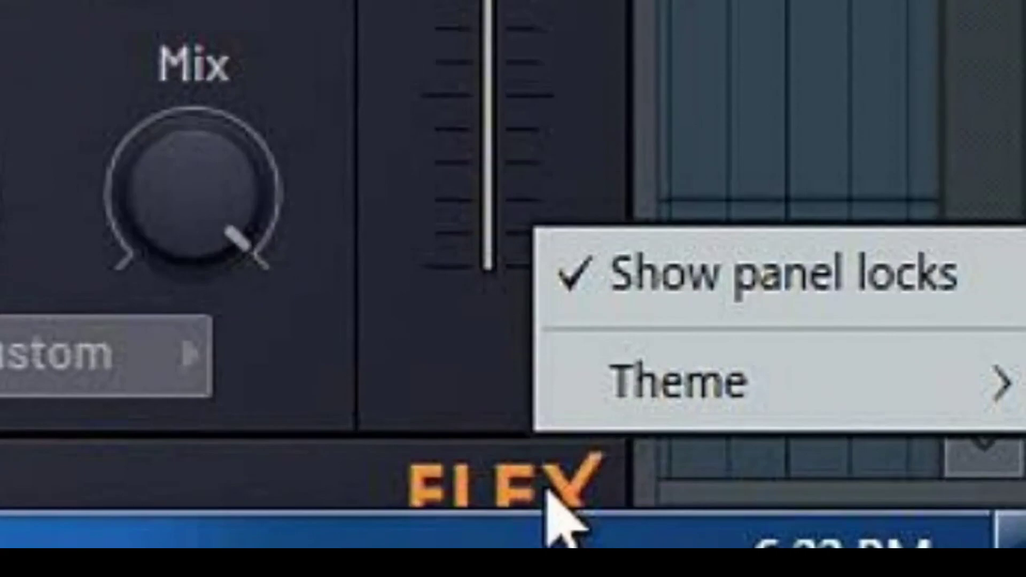
Change the FLEX theme to Blue Alt
mouse_move(640, 397)
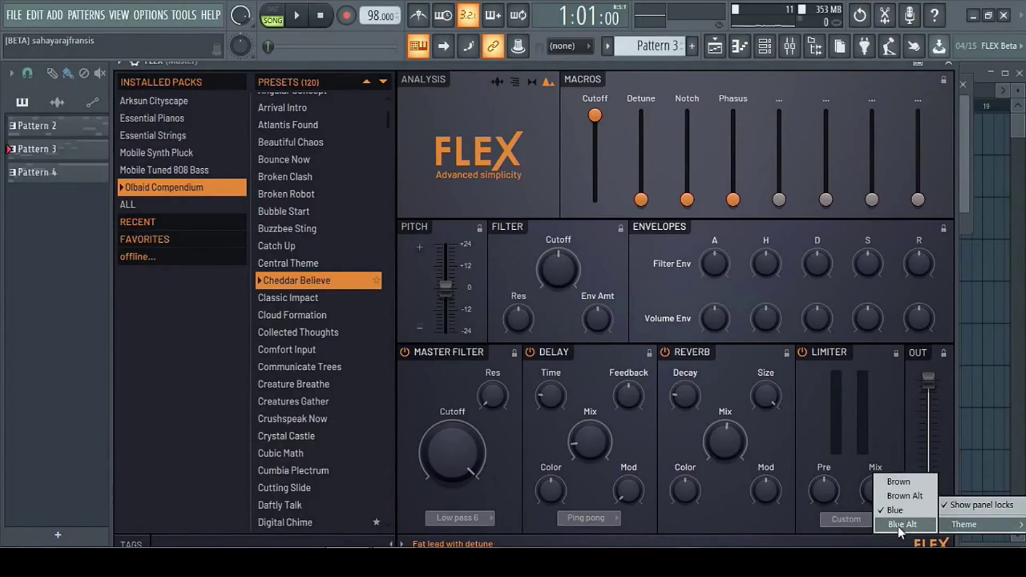
left_click(899, 525)
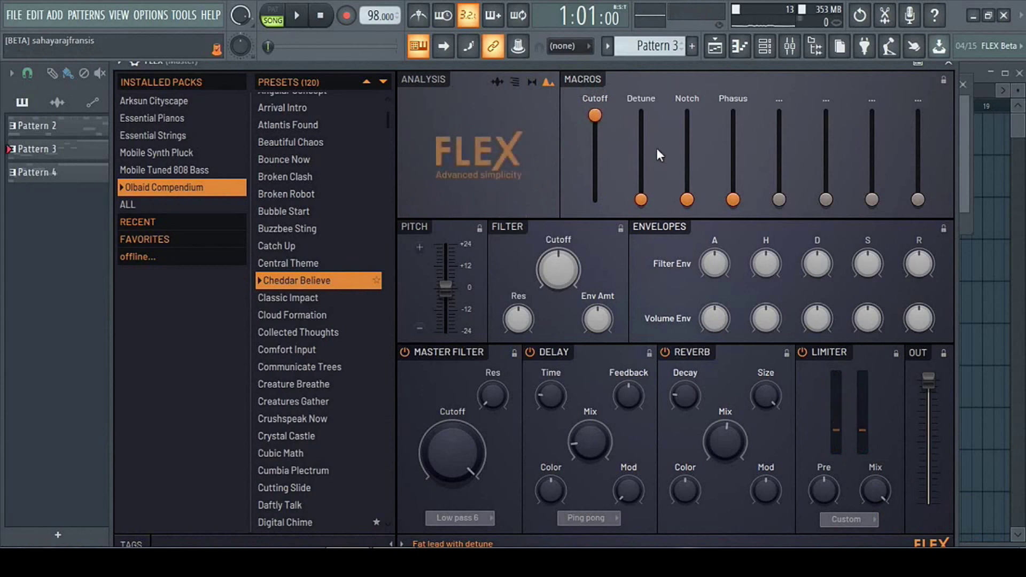
Lower the Cutoff macro, raise Notch to 69% and bring it back partway, and open the Notch macro's automation options
left_click_drag(641, 200, 595, 167)
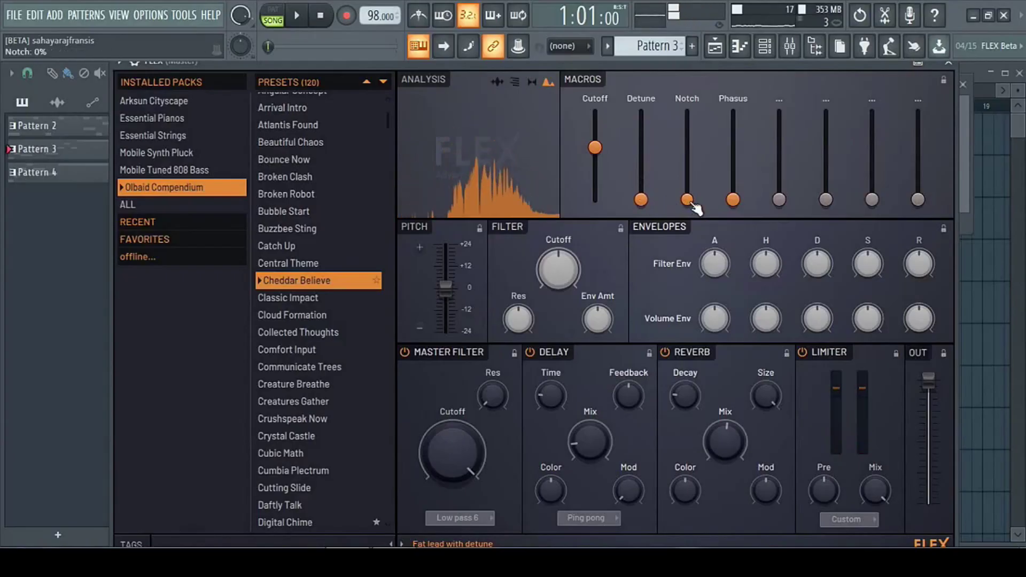
left_click_drag(688, 200, 688, 148)
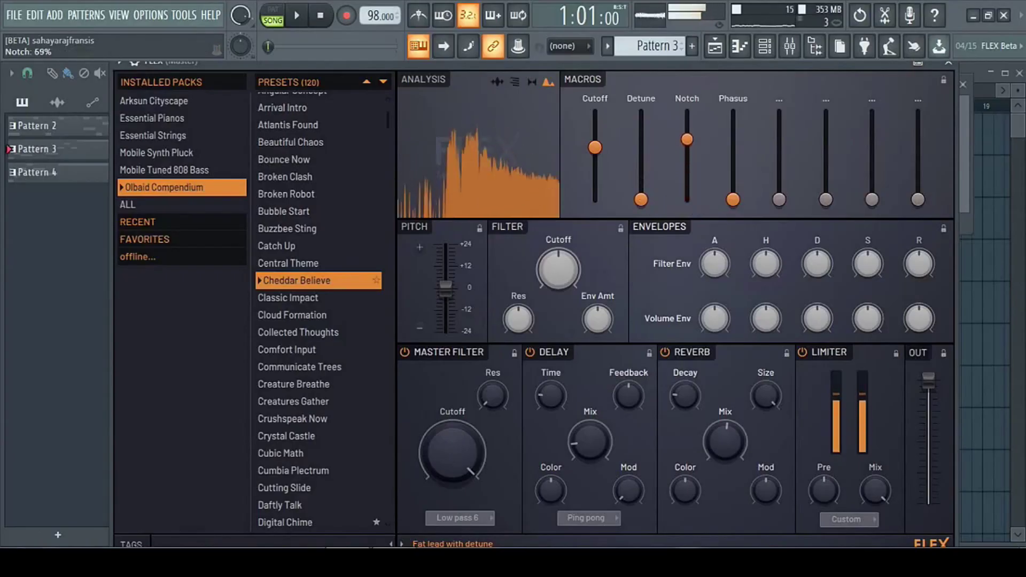
left_click_drag(688, 148, 688, 178)
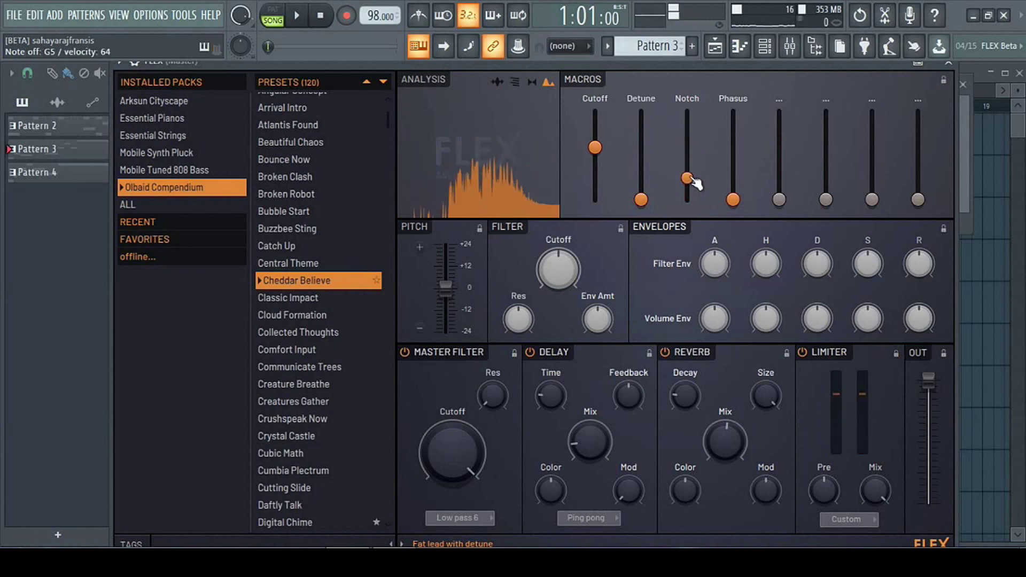
right_click(690, 182)
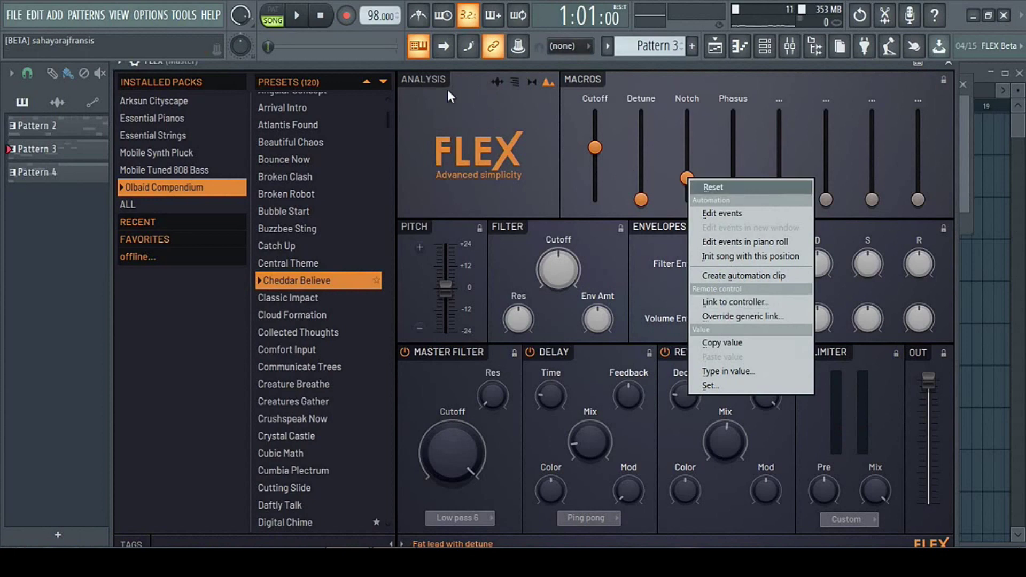
Audition the Collected Thoughts and Crystal Castle presets, and load the Cutting Slide preset
left_click(291, 335)
left_click(292, 335)
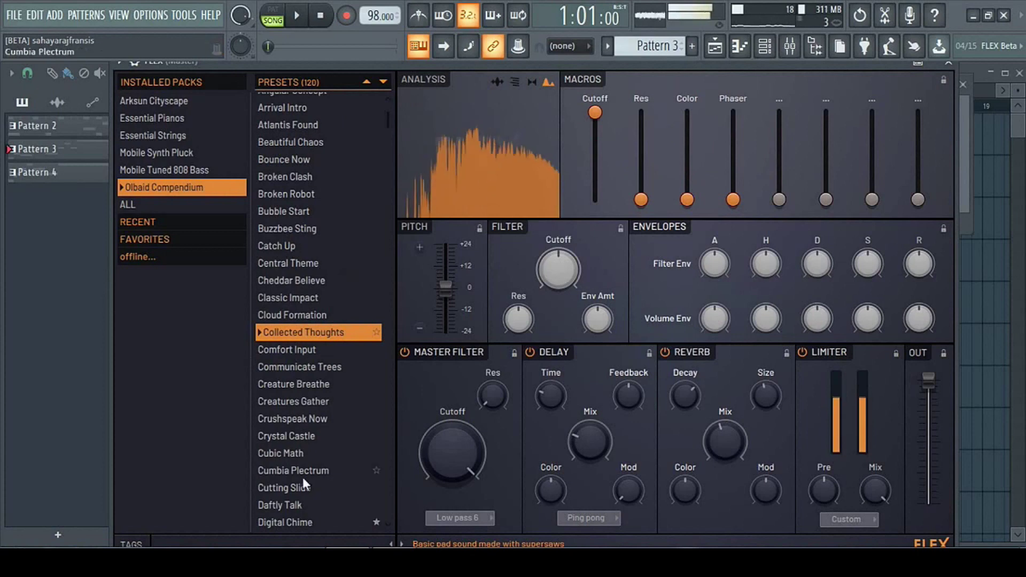
left_click(301, 441)
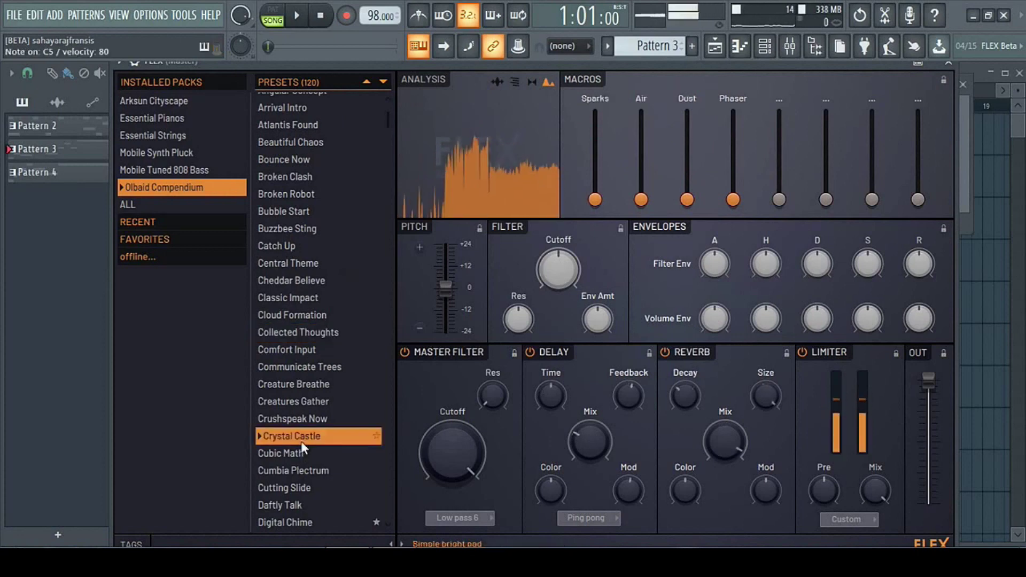
left_click(300, 488)
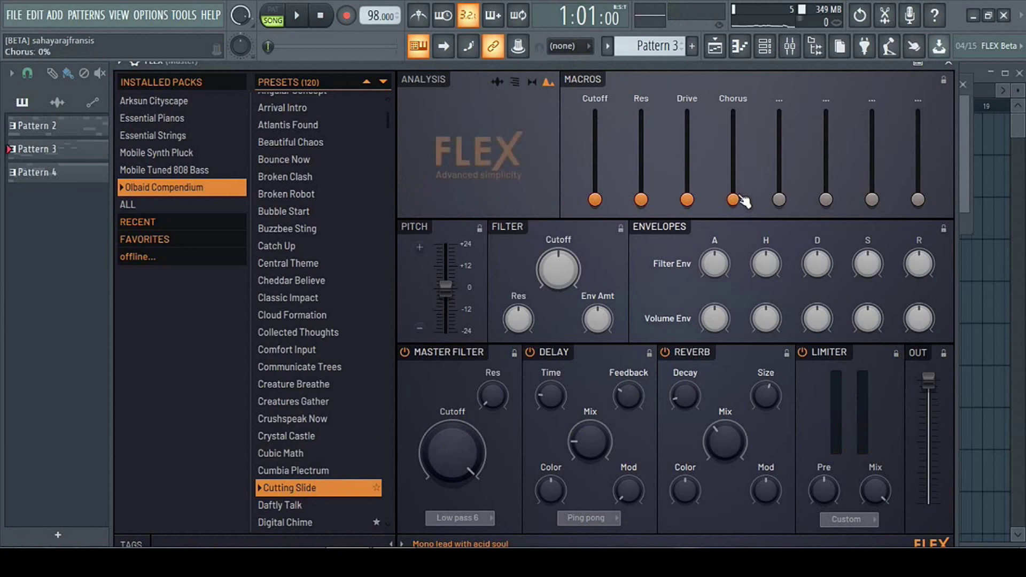
Play test notes while raising the Cutting Slide preset's Chorus macro and bringing it back down partway
key("c")
left_click_drag(735, 200, 734, 185)
key("z")
key("z")
left_click_drag(733, 125, 733, 167)
key("b")
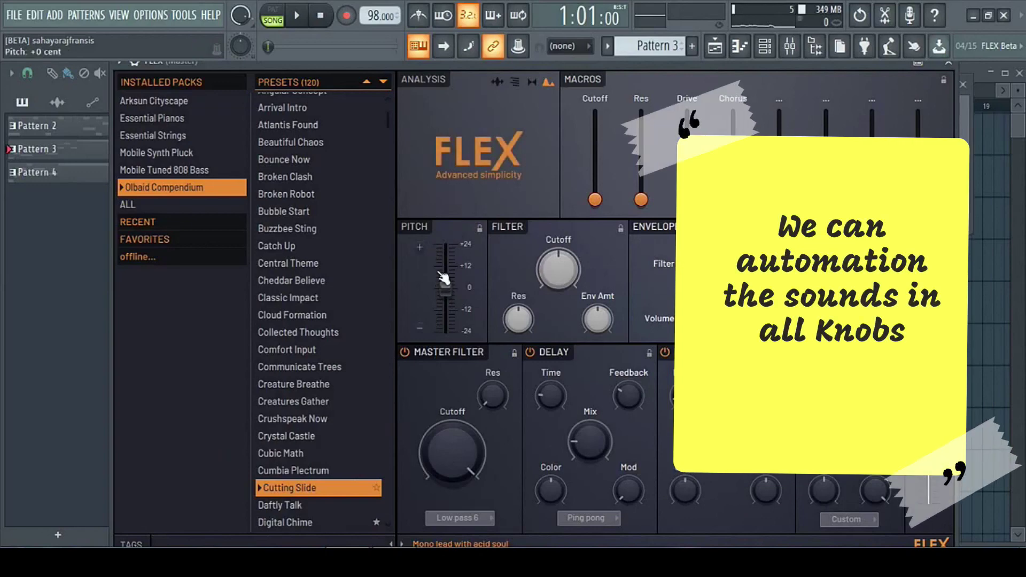
Raise the pitch to +500 cents while playing test notes, lower it in semitone steps to below zero, and reset it
left_click_drag(444, 279, 427, 254)
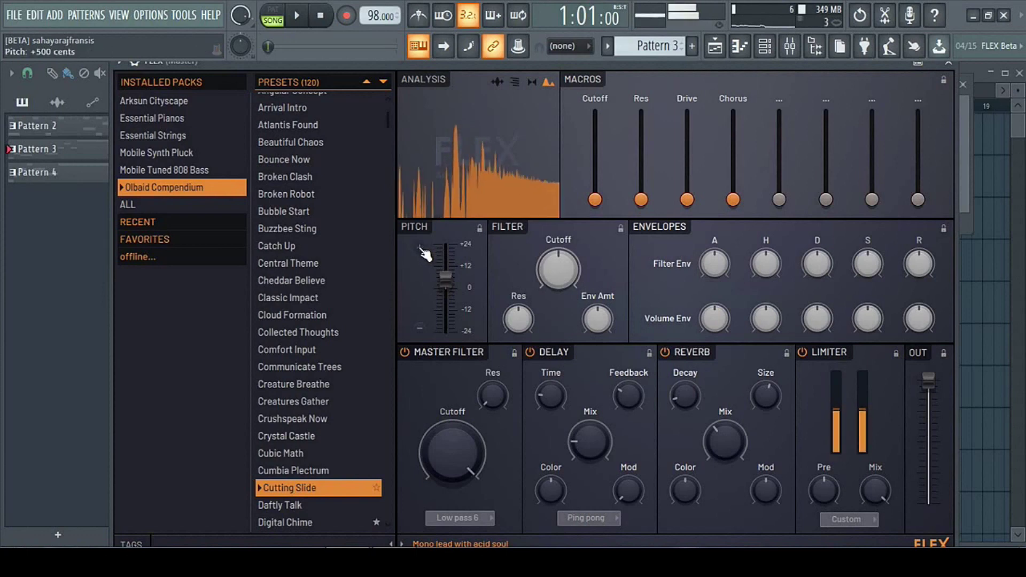
left_click(421, 330)
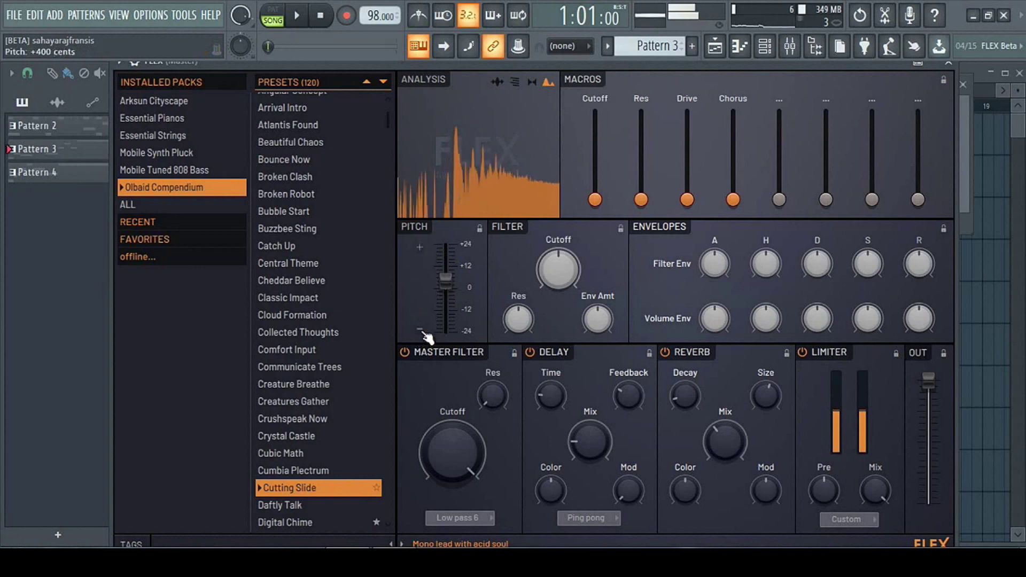
left_click(421, 331)
left_click(422, 330)
left_click(422, 331)
left_click(421, 331)
left_click(422, 331)
left_click(422, 331)
left_click(422, 331)
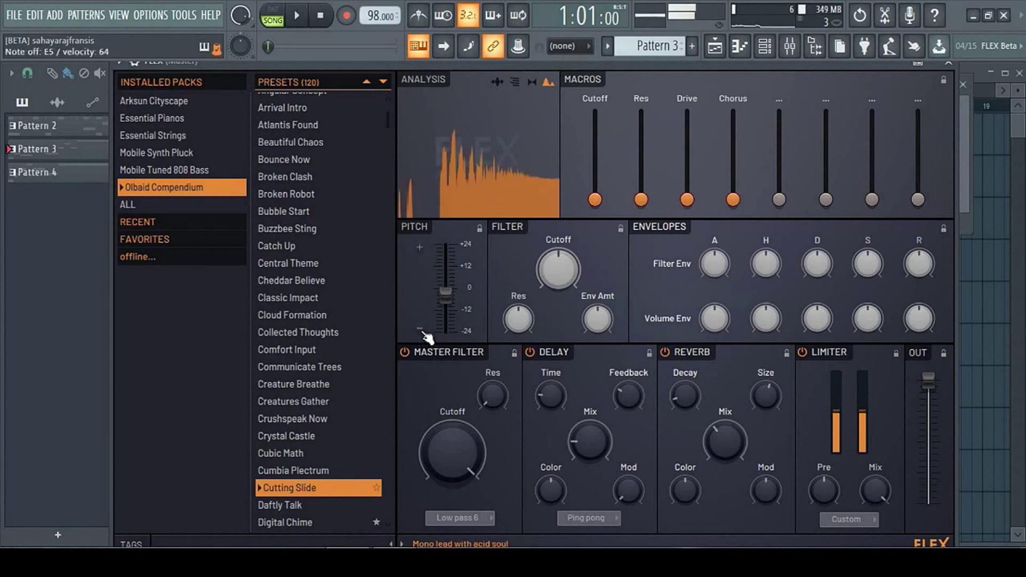
right_click(446, 298)
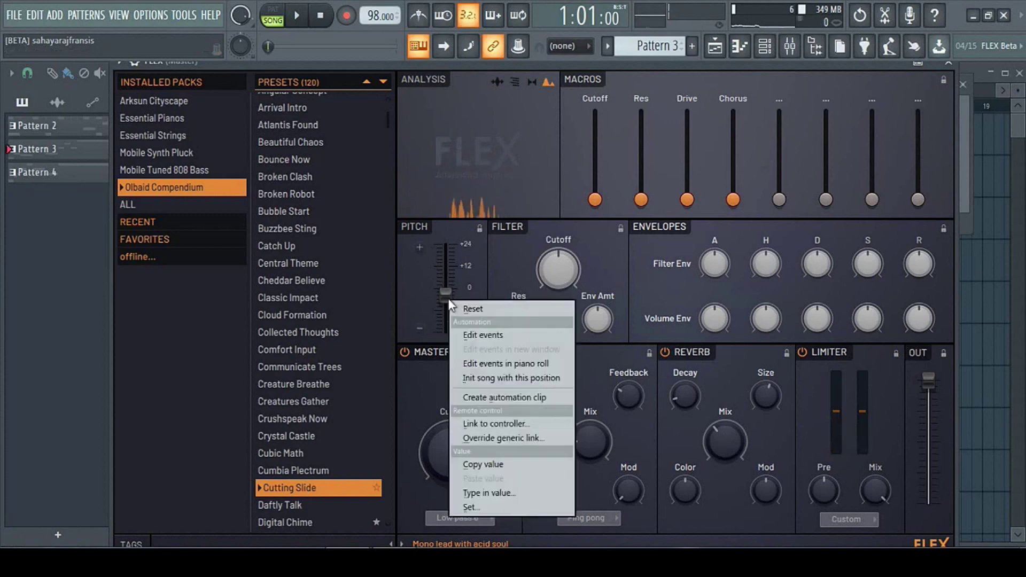
left_click(480, 310)
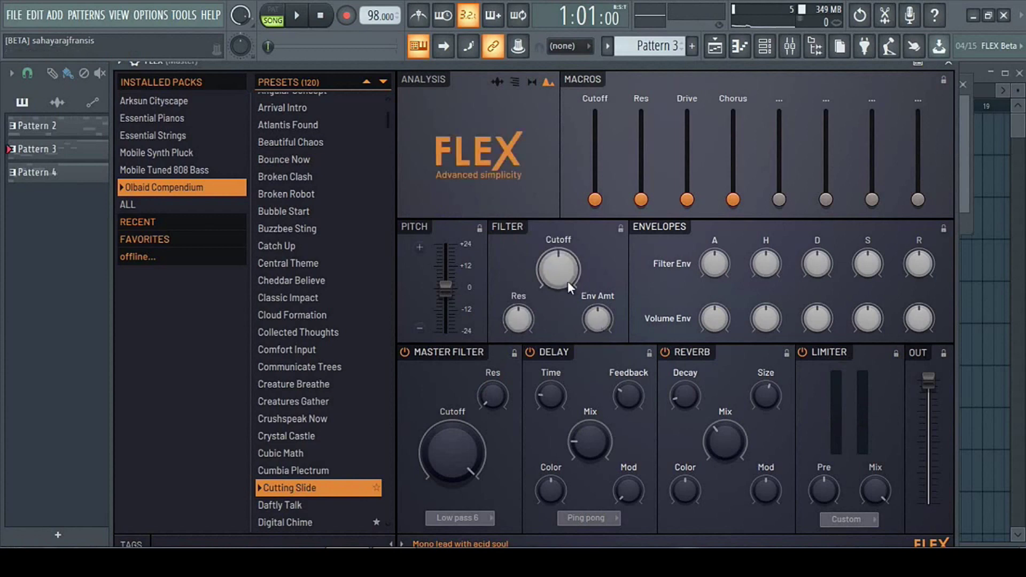
Play test notes while sweeping the Filter section's Cutoff and Res knobs, and return both to their centre positions
mouse_move(556, 269)
left_mouse_down()
mouse_move(557, 260)
mouse_move(557, 283)
mouse_move(557, 249)
mouse_move(561, 274)
left_mouse_up()
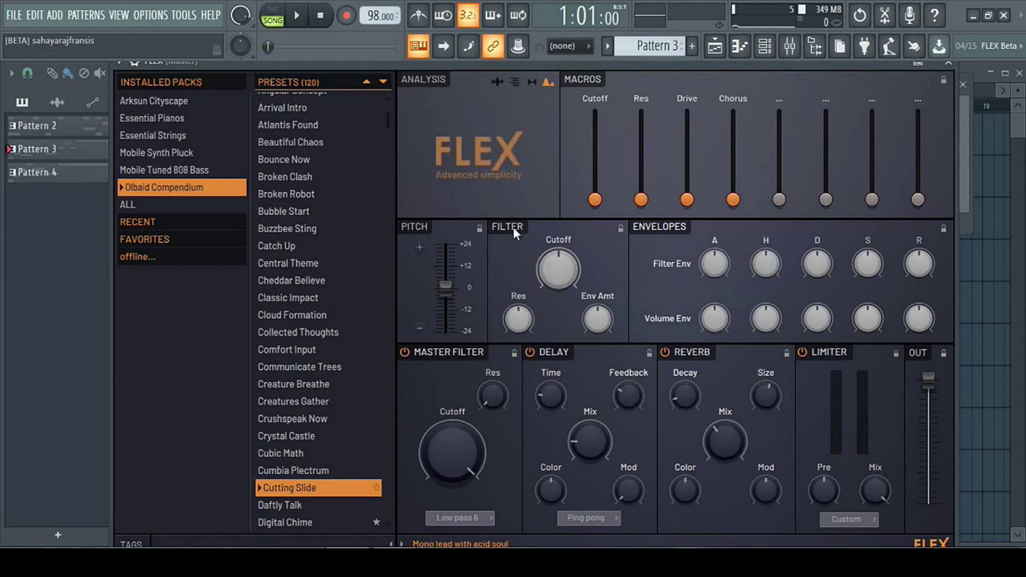
key("z")
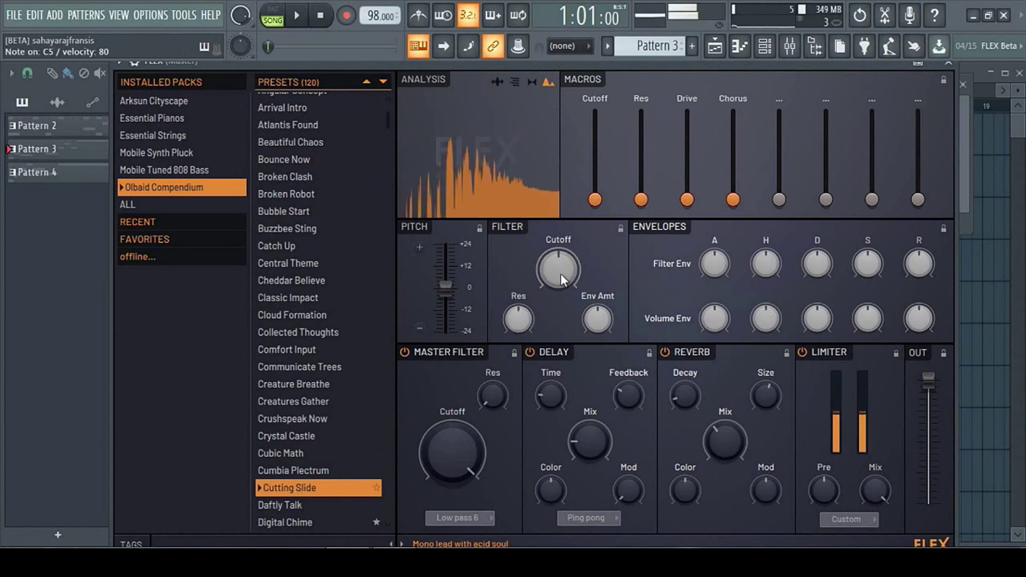
mouse_move(560, 274)
left_mouse_down()
mouse_move(560, 282)
mouse_move(560, 261)
left_mouse_up()
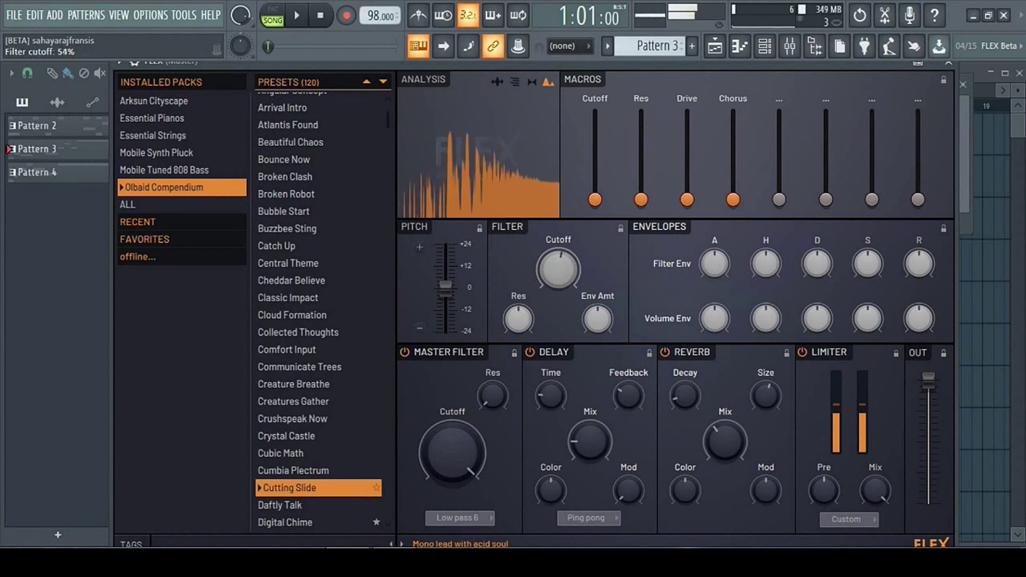
left_click_drag(523, 323, 522, 331)
key("z")
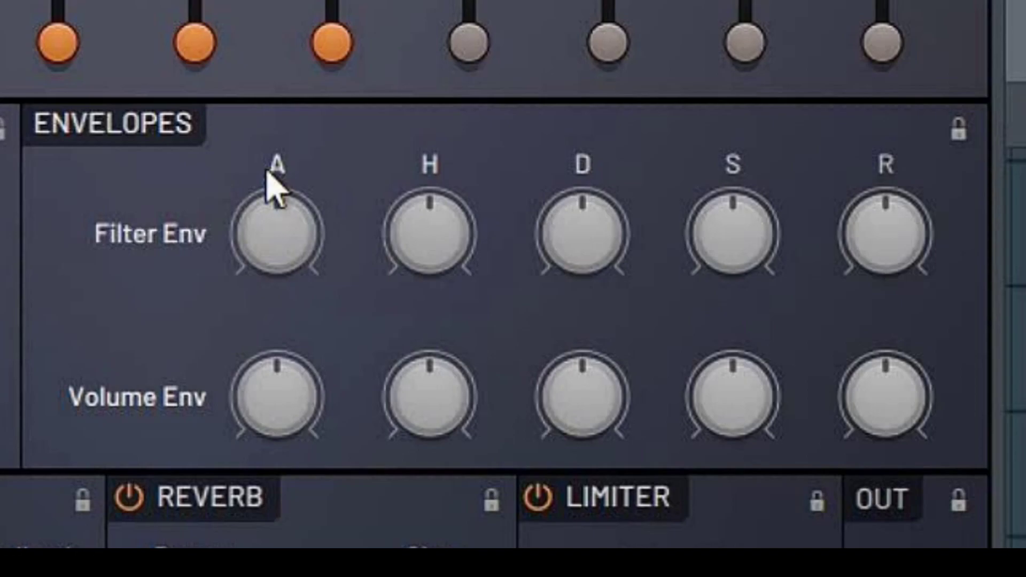
Play test notes with the filter envelope decay lowered to 10% and raised well above centre, and reset it to its default
left_click_drag(582, 233, 583, 267)
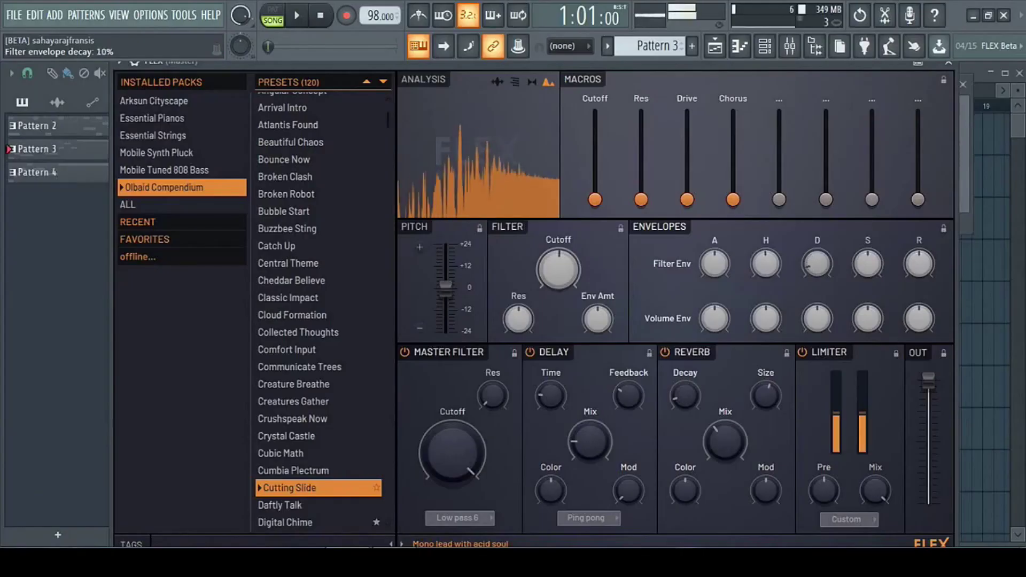
left_click_drag(818, 264, 817, 254)
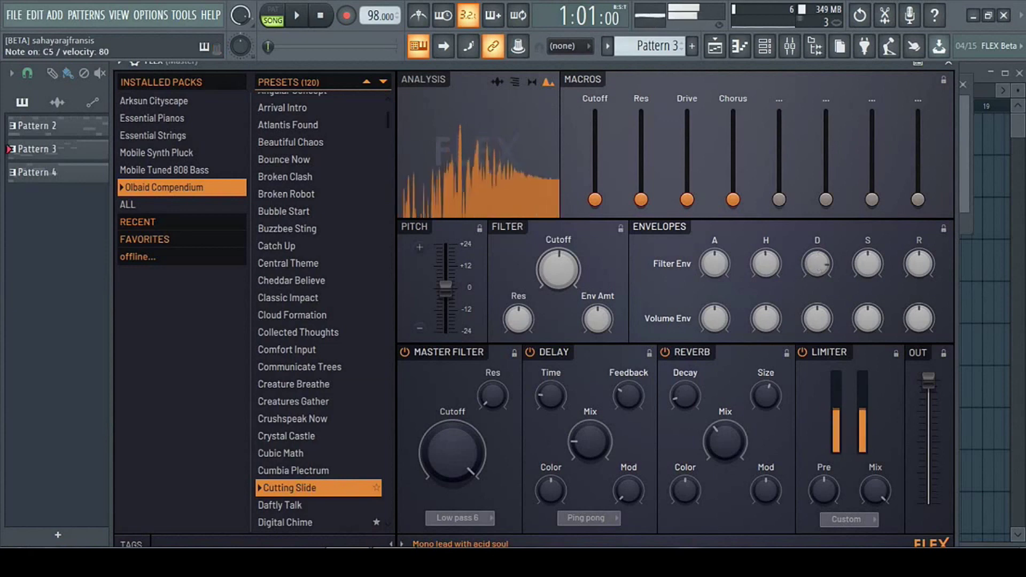
right_click(817, 266)
left_click(824, 268)
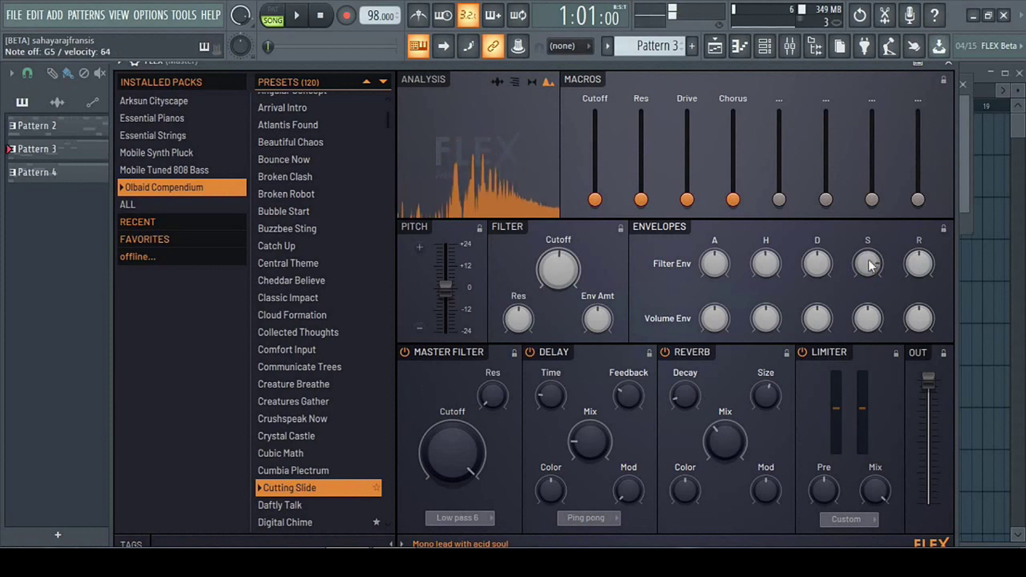
Sweep the filter envelope sustain up and down while playing test notes, and bring it back to centre
left_click_drag(869, 264, 869, 261)
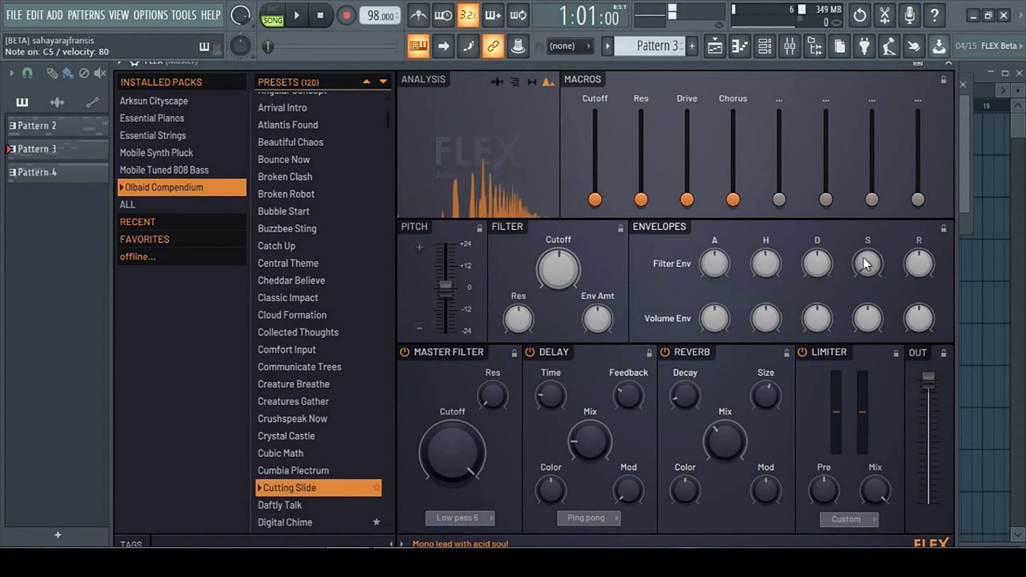
left_click_drag(862, 262, 862, 281)
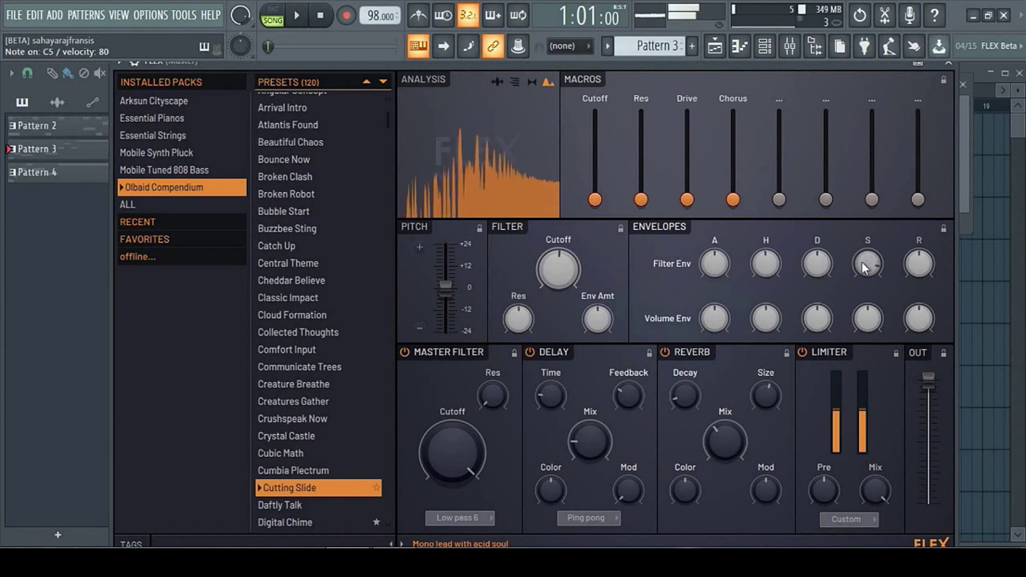
left_click_drag(865, 267, 864, 238)
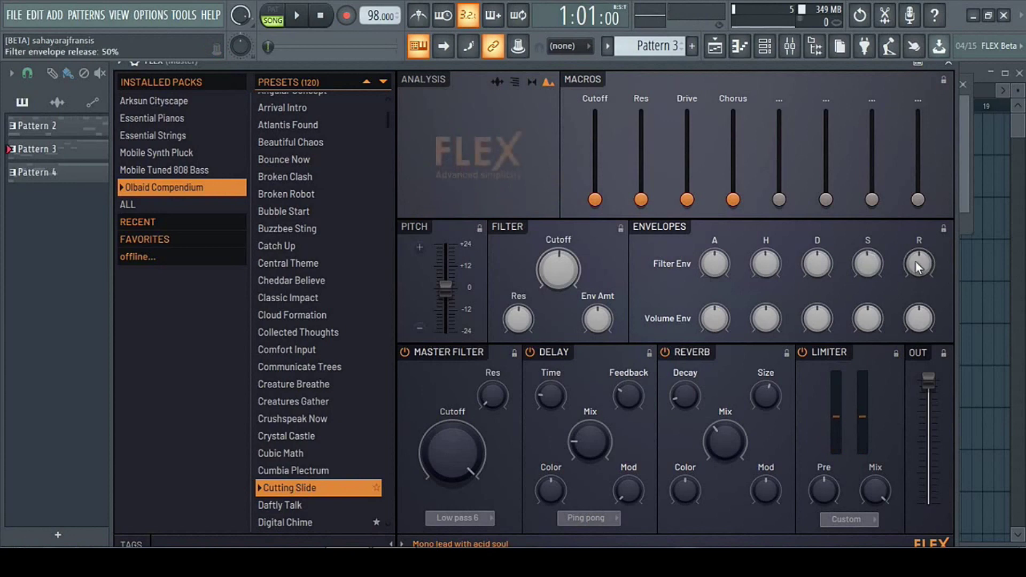
Play test notes with the filter envelope release at 0% and at 100%, and return it to centre
key("z")
left_click_drag(917, 267, 917, 278)
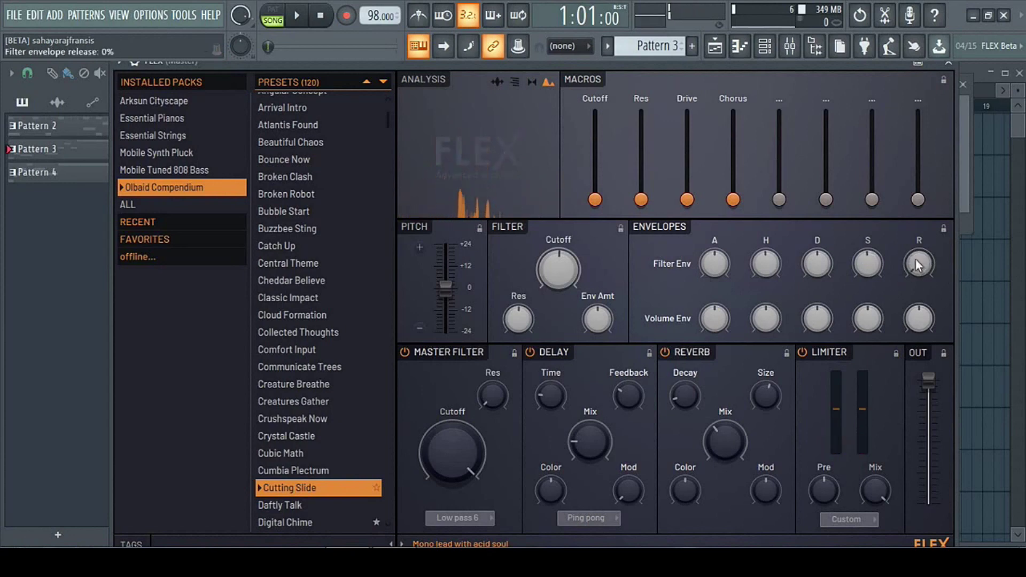
key("z")
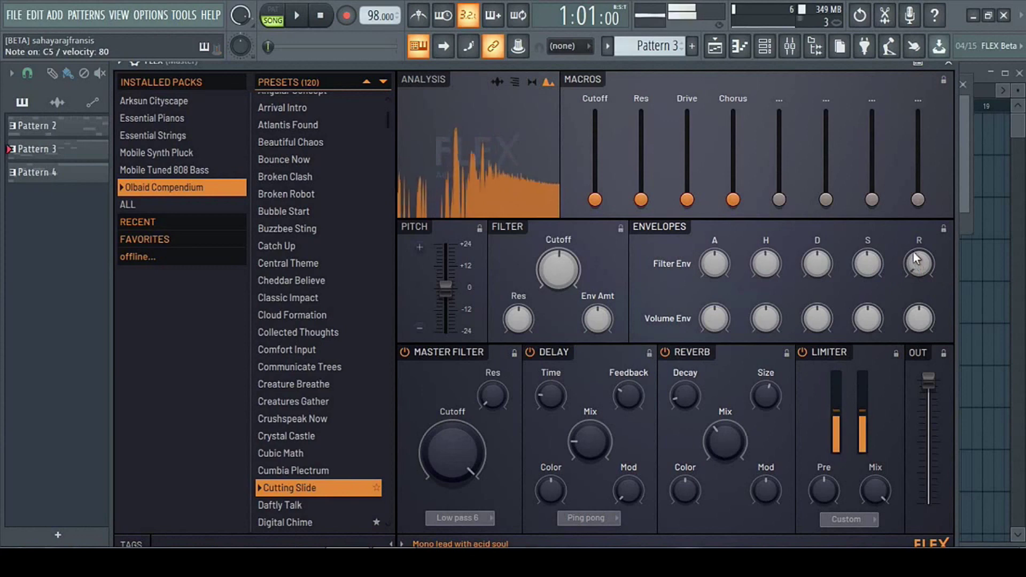
left_click_drag(914, 268, 914, 261)
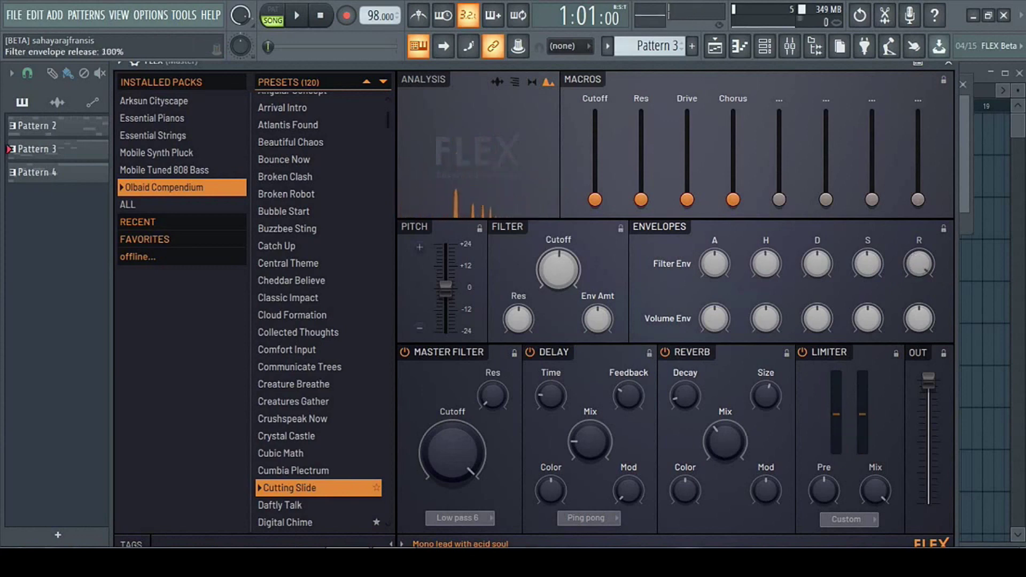
key("z")
key("b")
left_click_drag(909, 280, 909, 301)
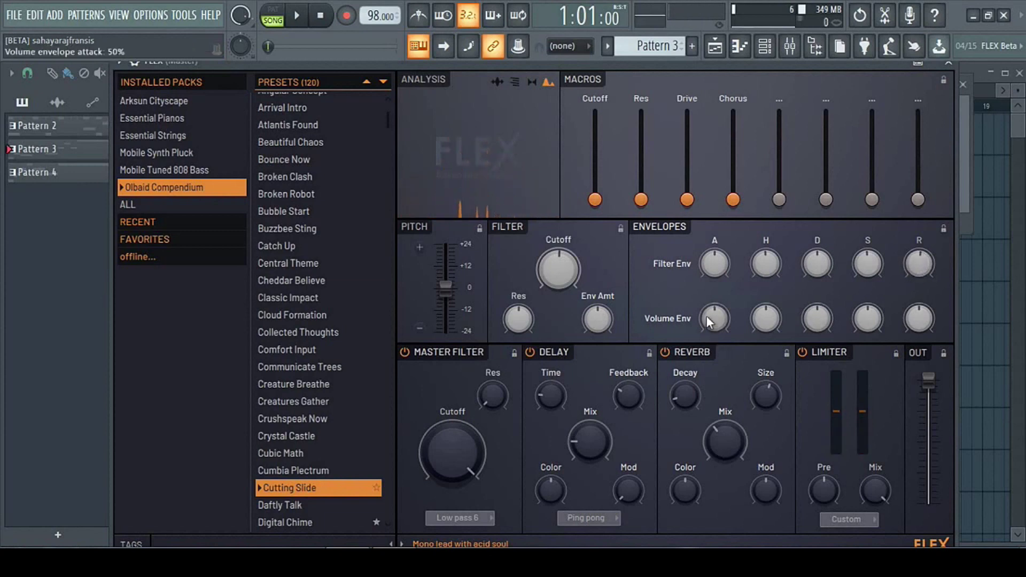
Load the Cumbia Plectrum preset and sweep its master filter cutoff down to the minimum
key("Up")
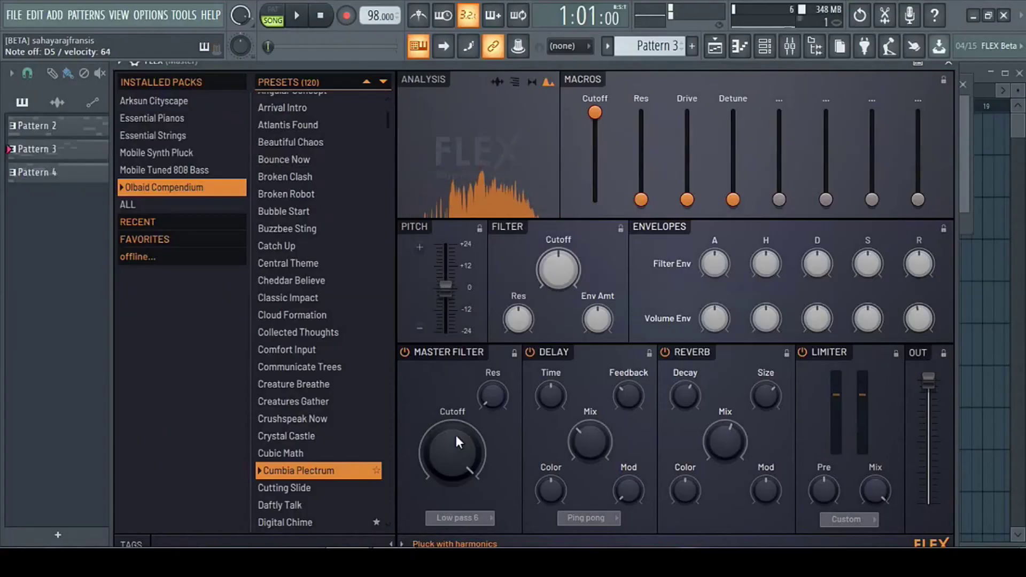
left_click_drag(456, 434, 456, 487)
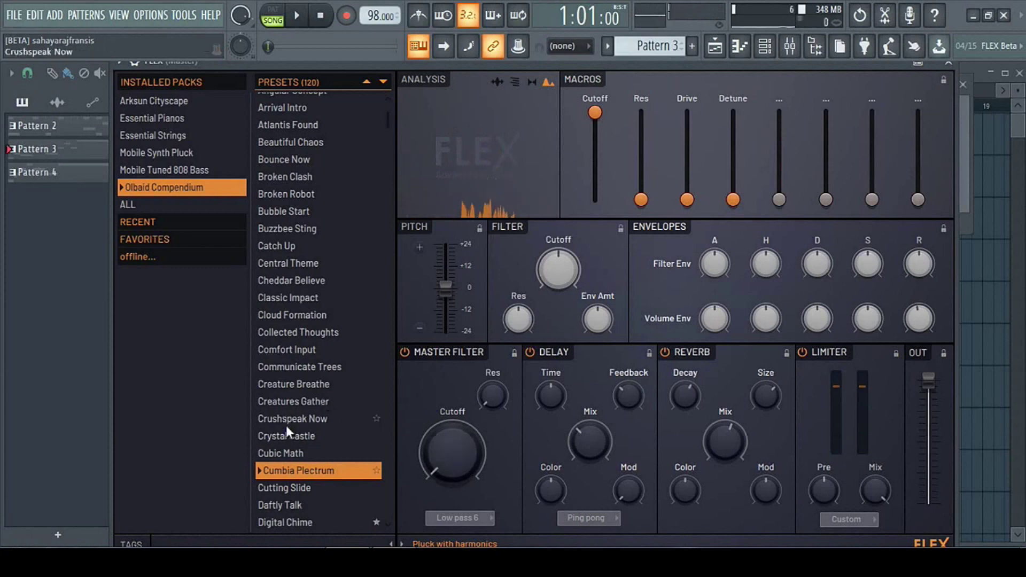
Load the Creatures Gather preset, sweep its master filter cutoff down and partway back up, and create an automation clip for that cutoff
left_click(299, 401)
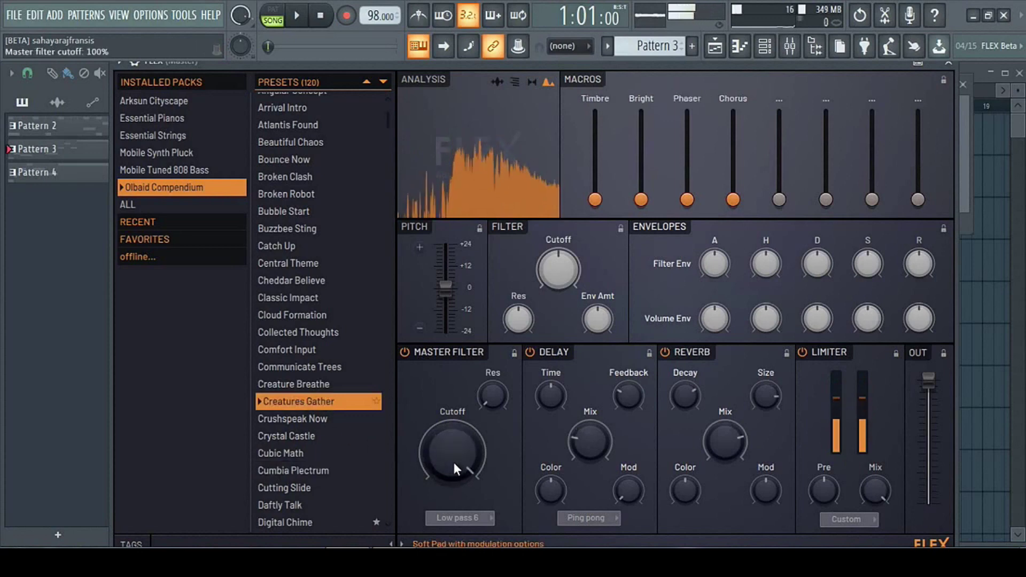
left_click_drag(453, 463, 453, 529)
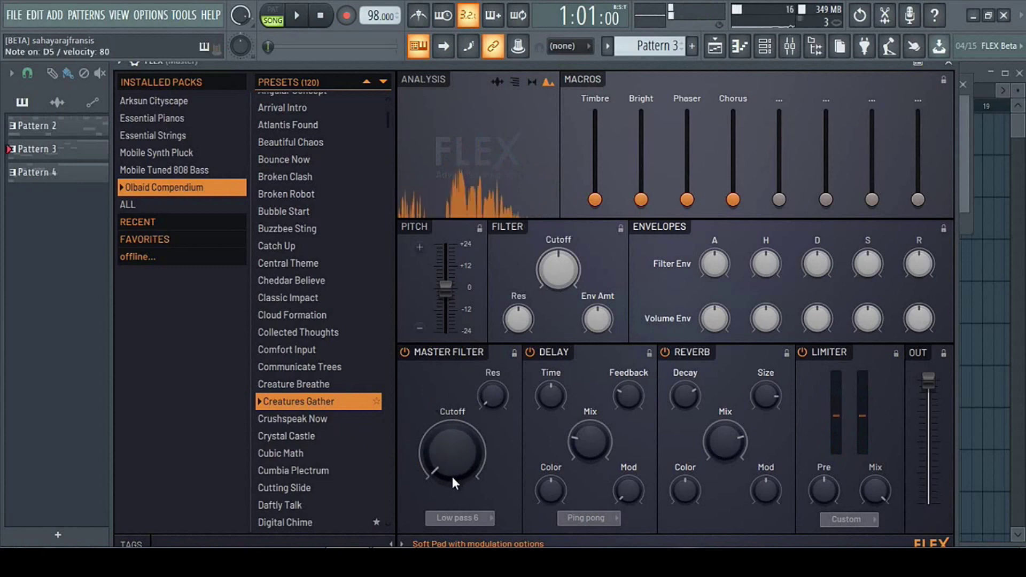
mouse_move(454, 459)
left_mouse_down()
mouse_move(453, 425)
mouse_move(443, 461)
left_mouse_up()
right_click(452, 440)
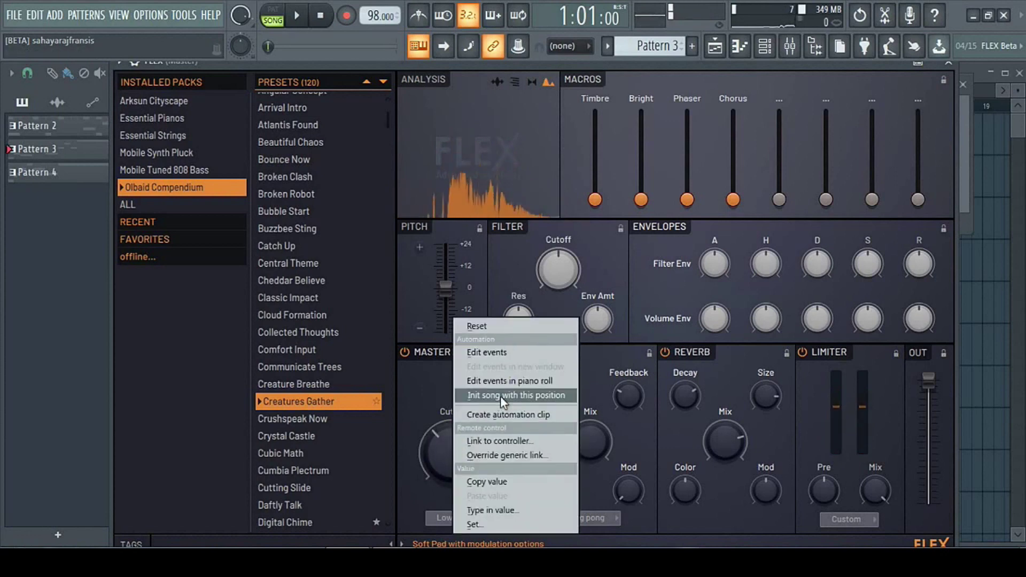
left_click(508, 415)
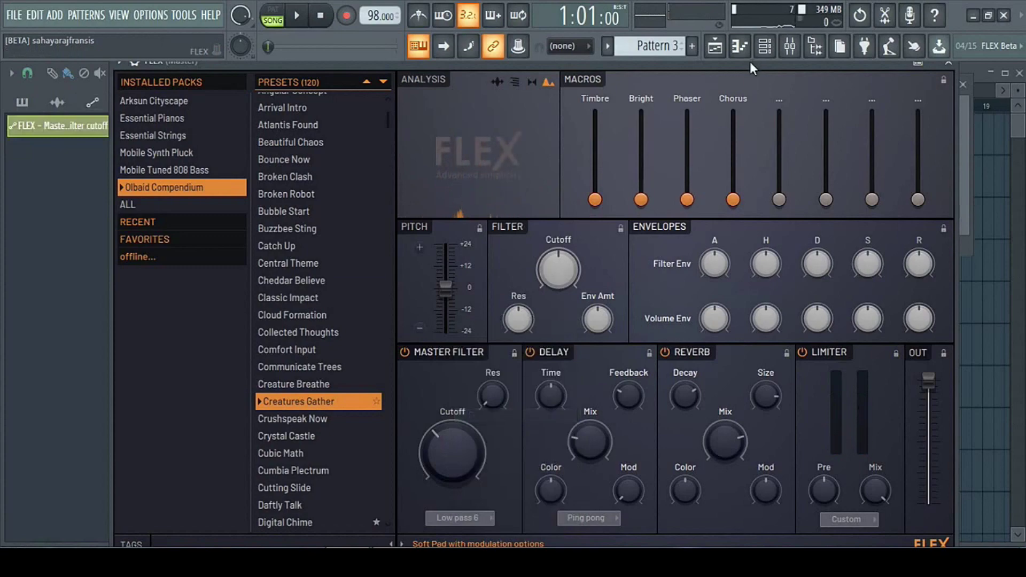
Open the channel settings of the Master filter cutoff automation clip, enable its LFO, and set the LFO tension to 91%
left_click_drag(750, 62, 799, 415)
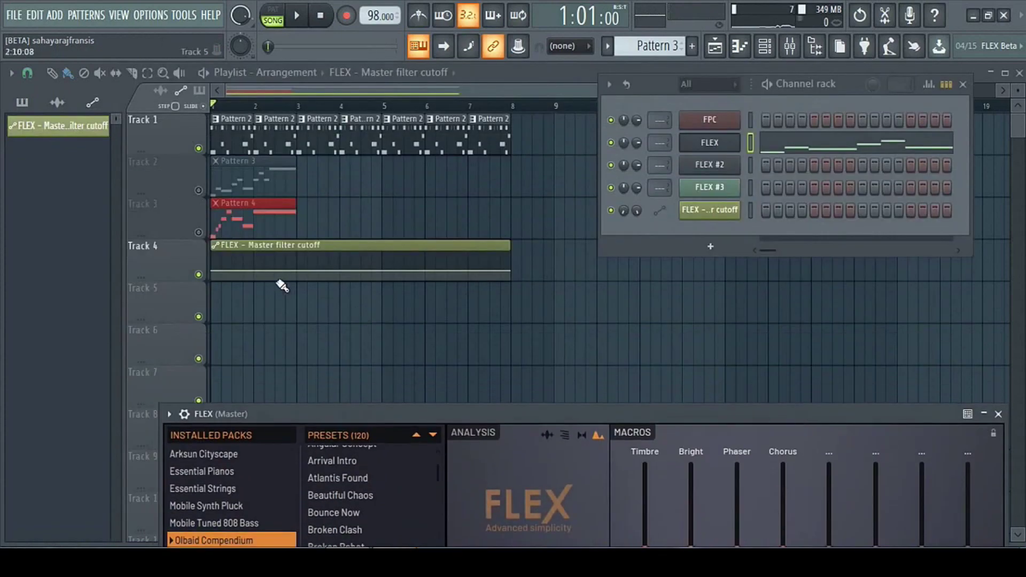
left_click(216, 246)
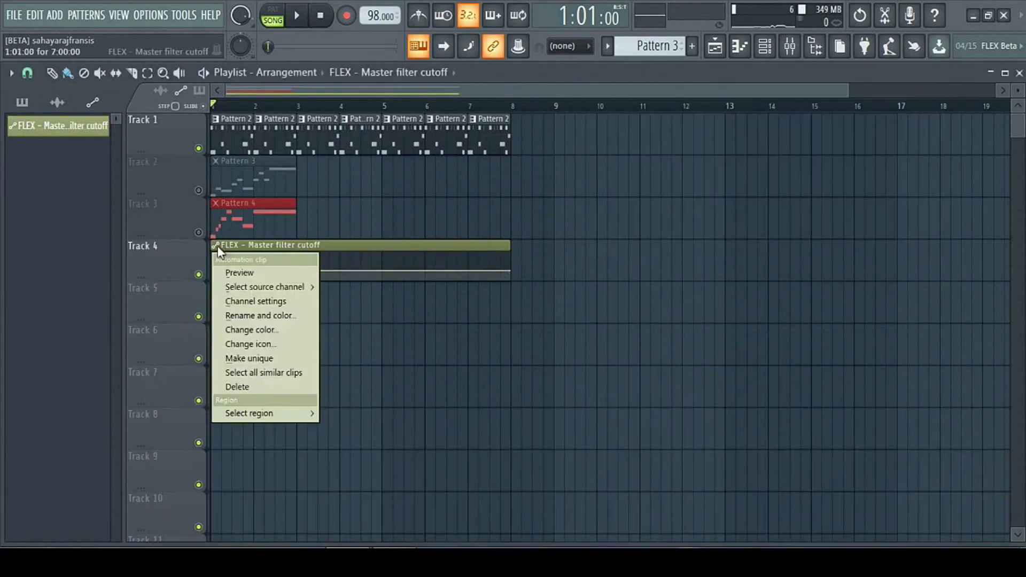
left_click(239, 303)
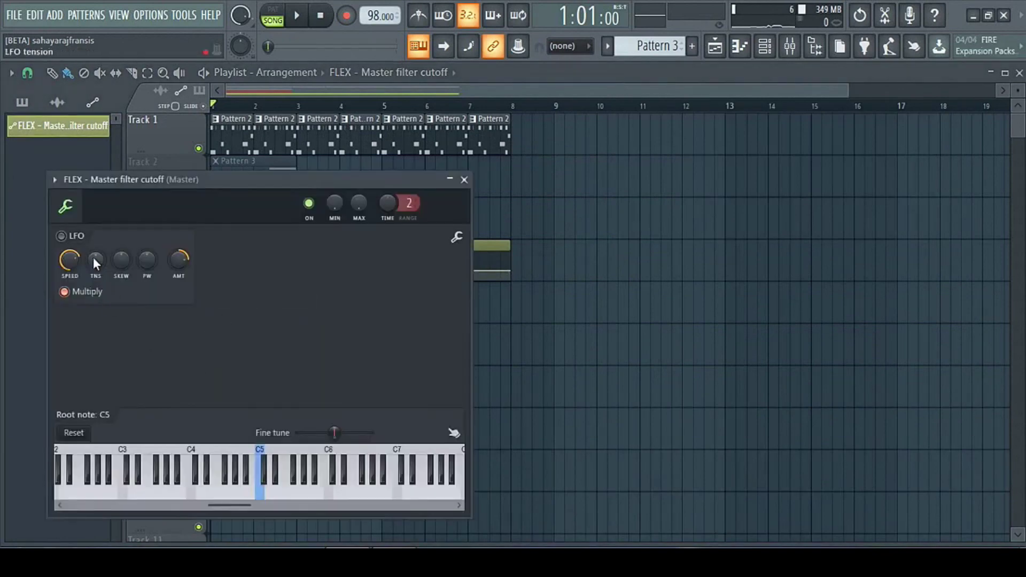
left_click_drag(210, 182, 783, 118)
left_click_drag(678, 199, 678, 179)
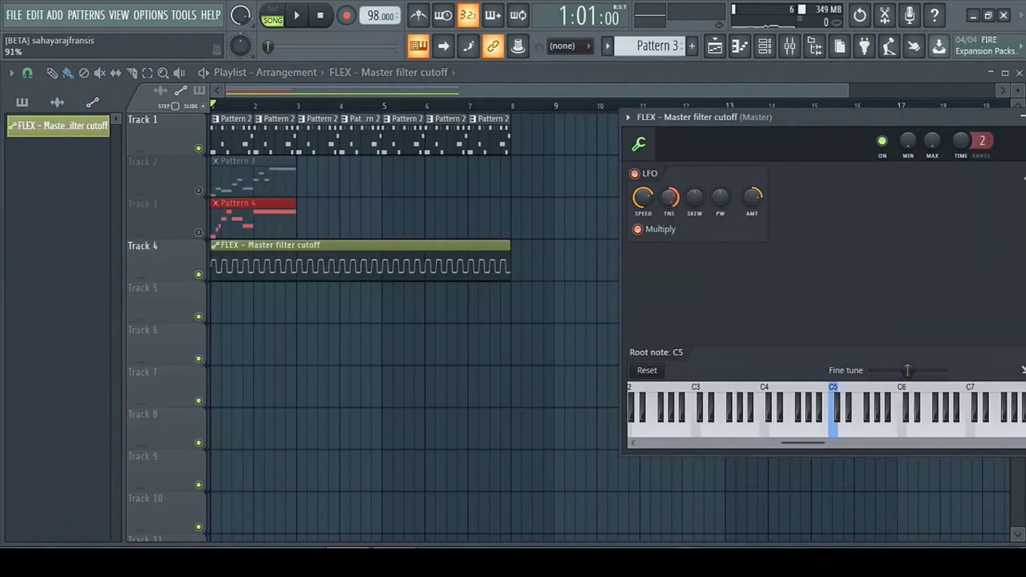
Open FLEX #2 with the Rubbery Stretch preset and lower its master filter cutoff partway while playing test notes
left_click(904, 121)
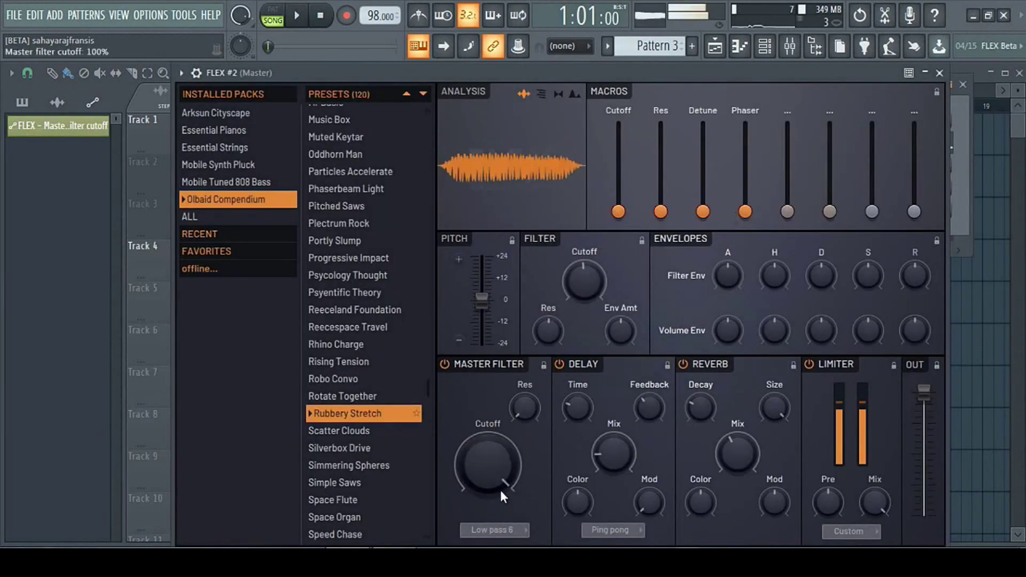
left_click_drag(492, 471, 492, 517)
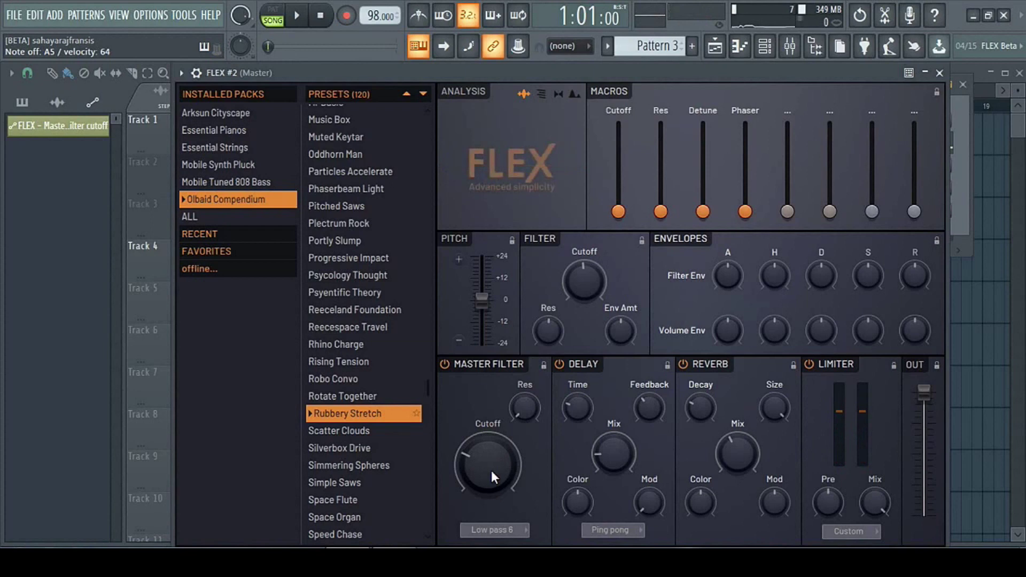
key("v")
key("v")
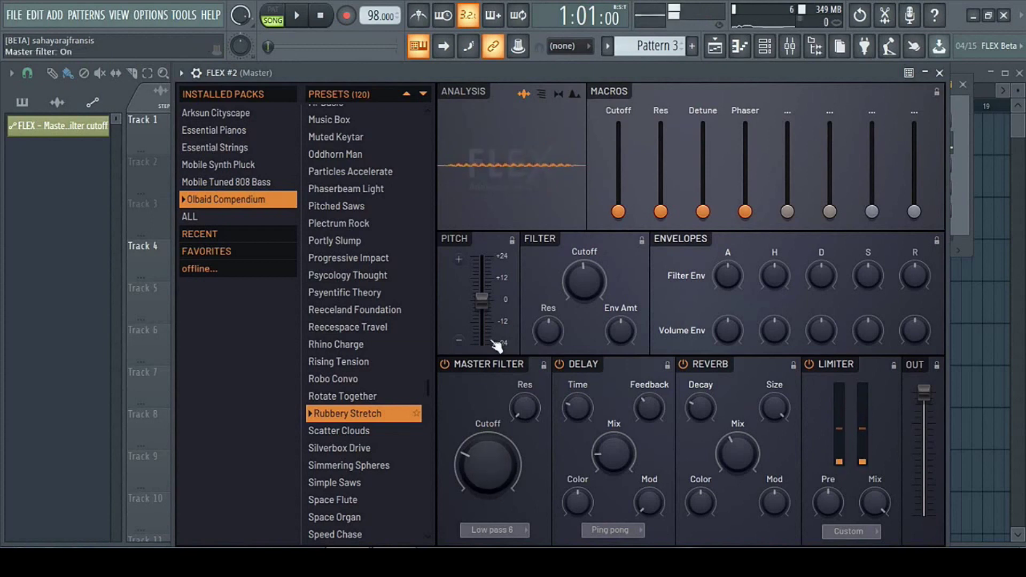
Raise Rubbery Stretch's Cutoff macro partway and its Detune macro slightly, and sweep the Phaser macro to 20%
left_click_drag(620, 211, 619, 150)
left_click_drag(662, 212, 745, 131)
key("z")
left_click_drag(745, 167, 745, 199)
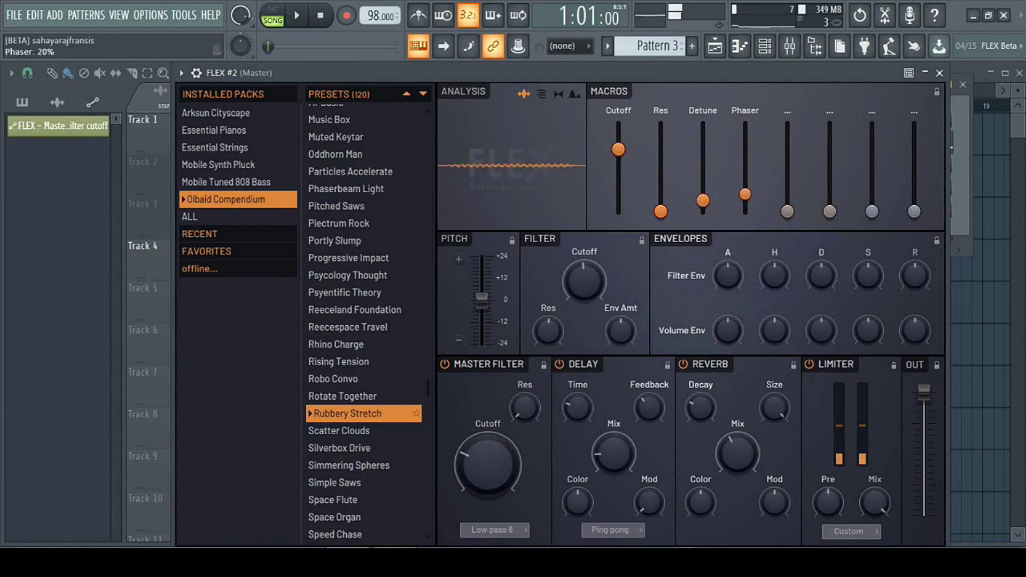
Set the Phaser macro to 100% while playing test notes
key("z")
mouse_move(745, 128)
left_mouse_down()
mouse_move(745, 209)
mouse_move(745, 125)
left_mouse_up()
key("z")
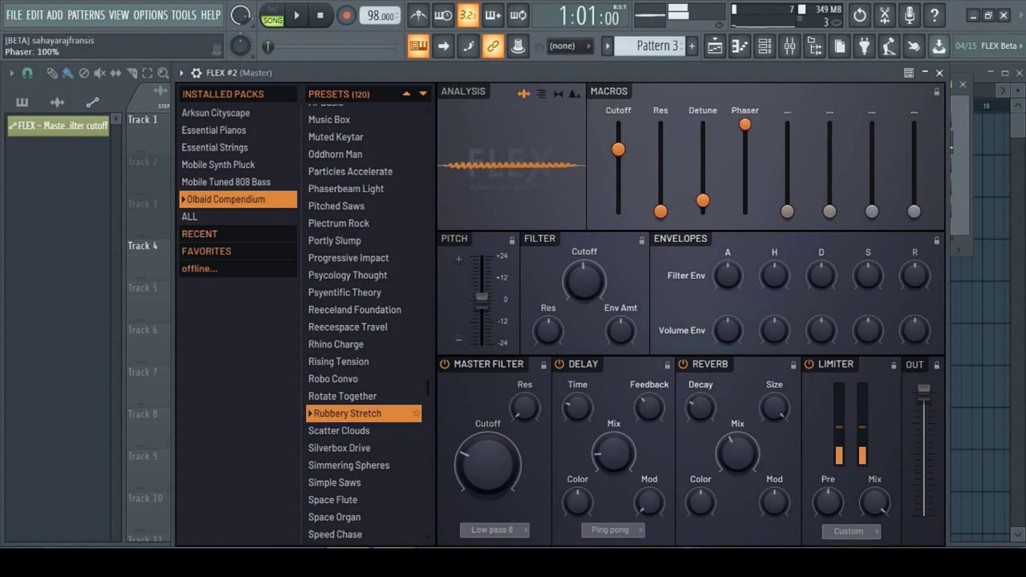
key("z")
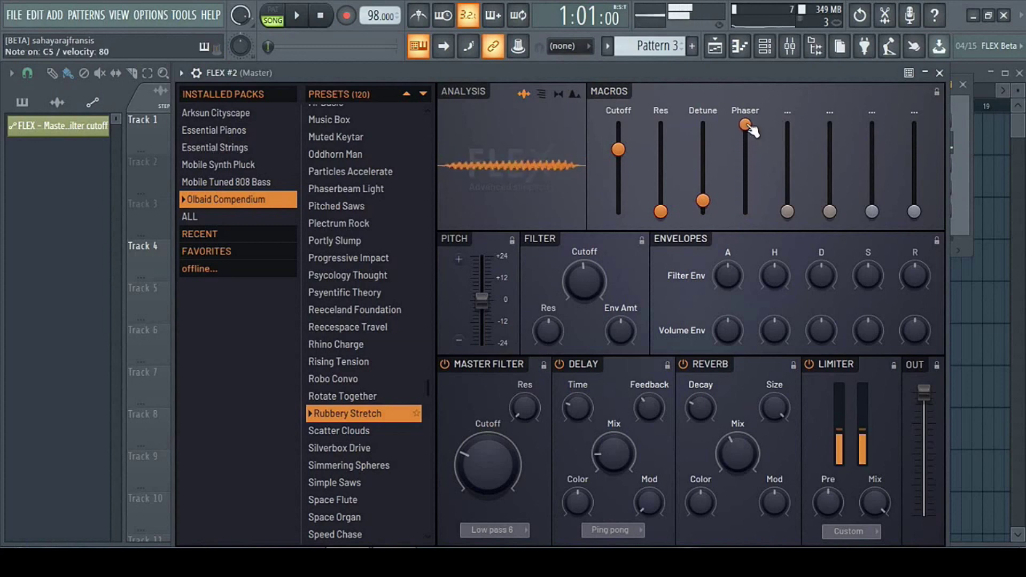
Lower the Phaser macro to about halfway and raise the master filter cutoff while playing test notes
left_click_drag(749, 126, 745, 172)
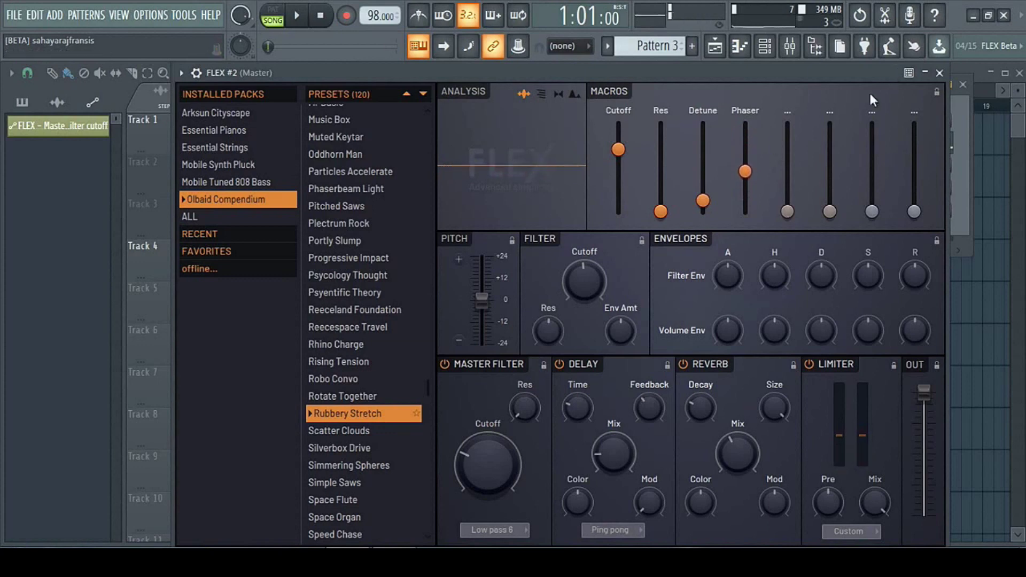
key("z")
left_click_drag(485, 463, 486, 433)
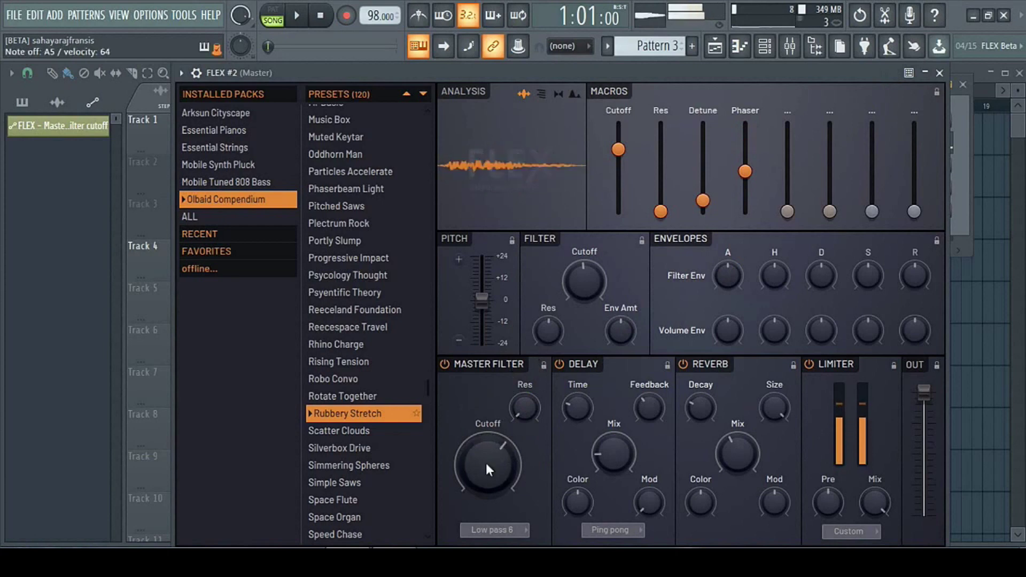
Audition the Band pass 12 type on the master filter, and set the filter type to Low pass 12
left_click(489, 537)
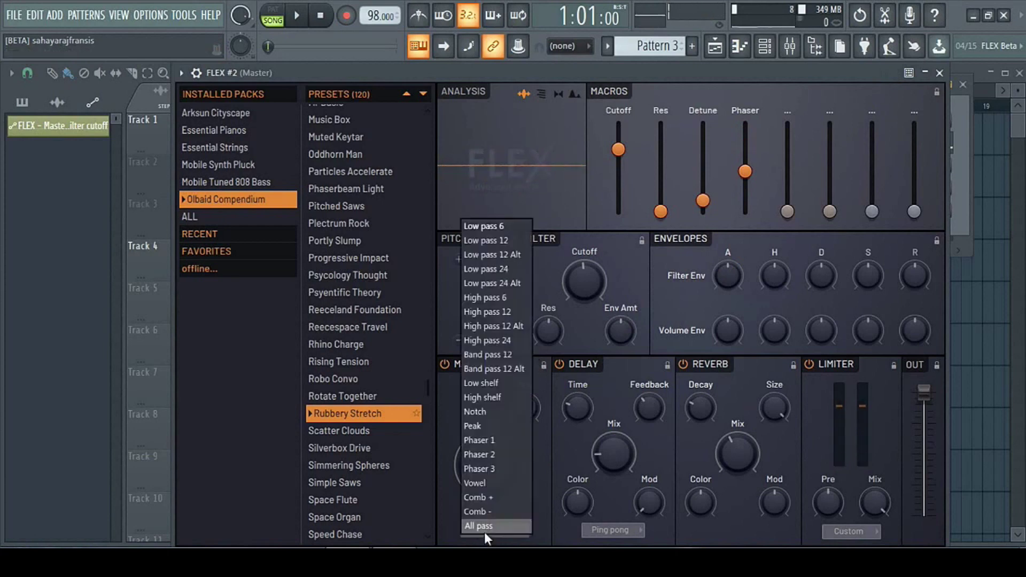
left_click(479, 355)
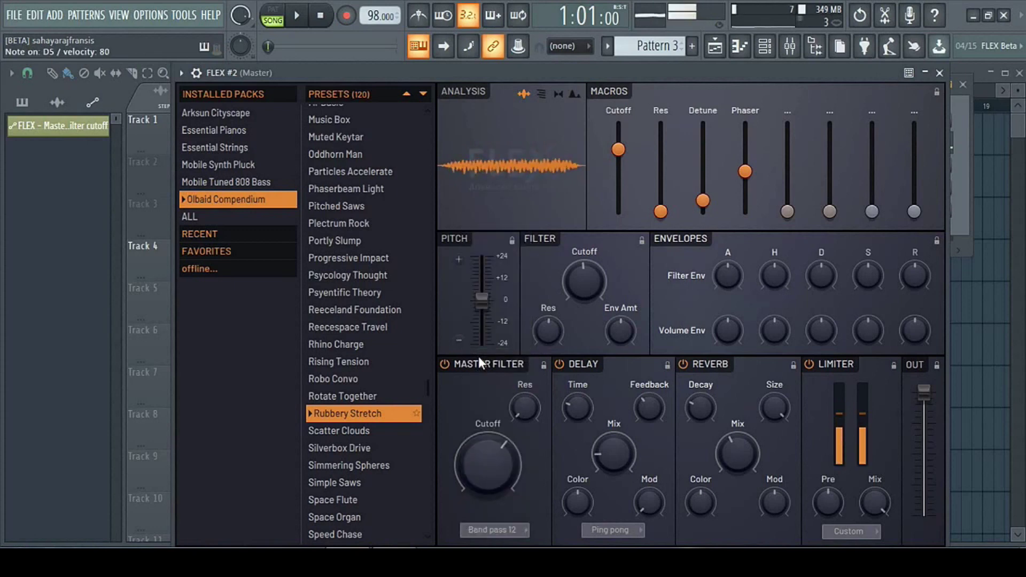
left_click(501, 535)
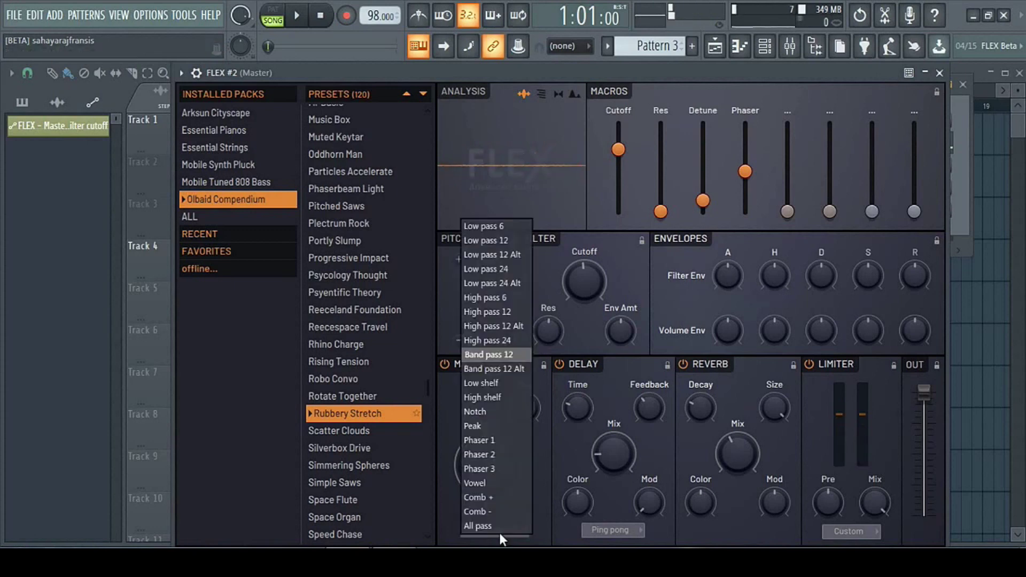
left_click(484, 242)
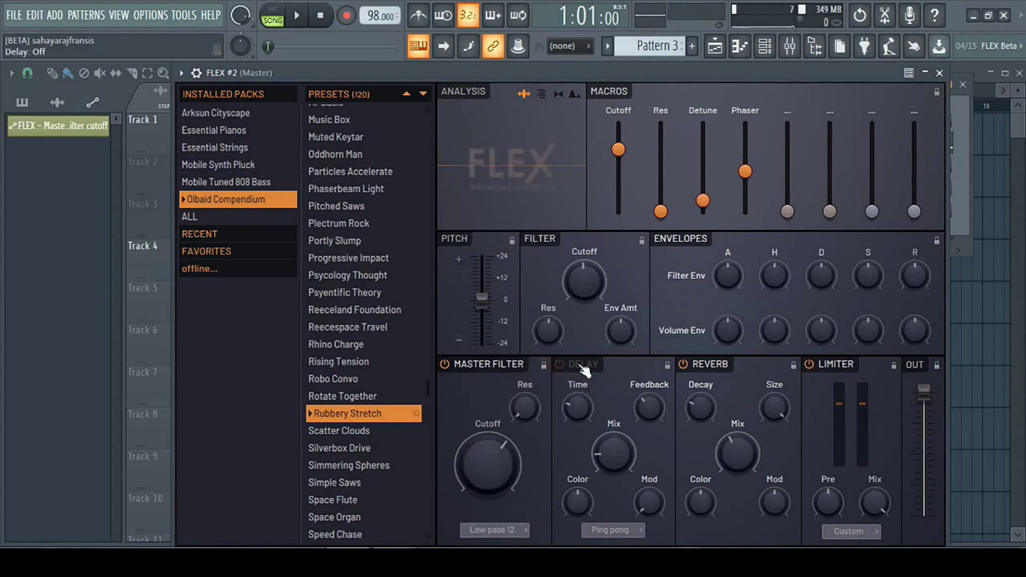
Load the Laser Harp preset from Arksun Cityscape and adjust its delay feedback, mix and time while playing notes, ending with a delay time of 2:30
left_click(725, 367)
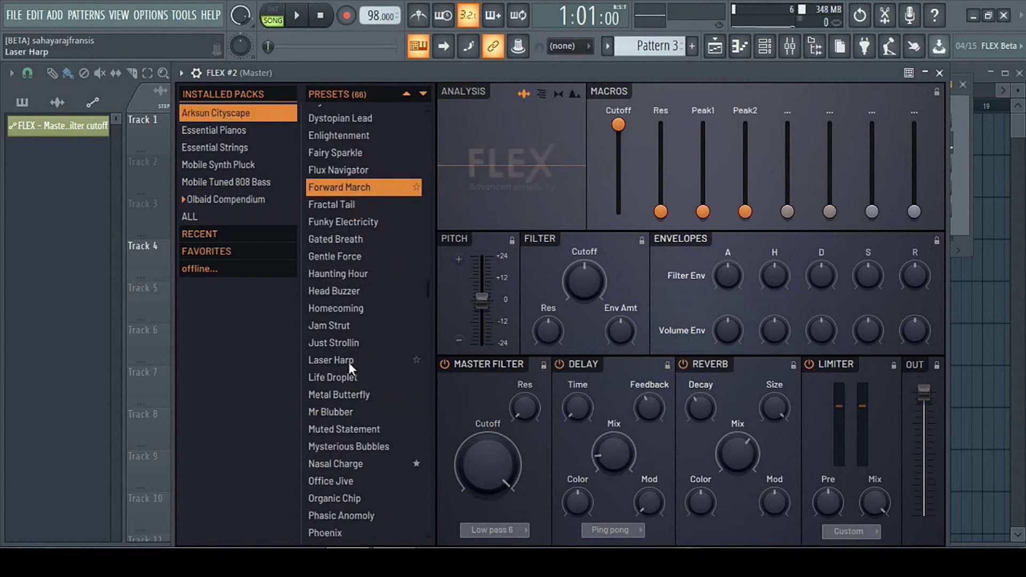
left_click(348, 361)
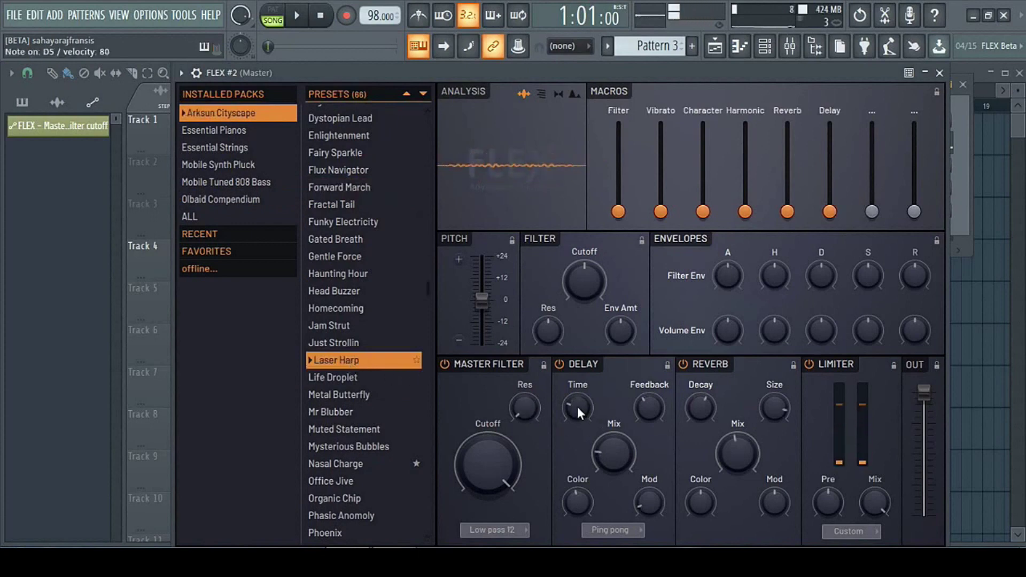
mouse_move(577, 406)
left_mouse_down()
mouse_move(578, 385)
mouse_move(577, 406)
left_mouse_up()
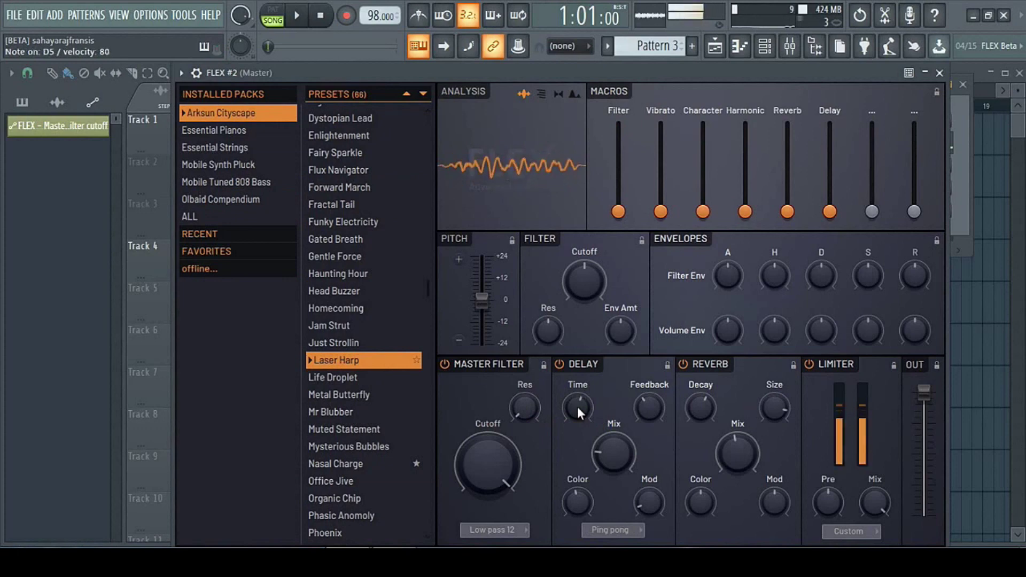
left_click_drag(649, 408, 657, 409)
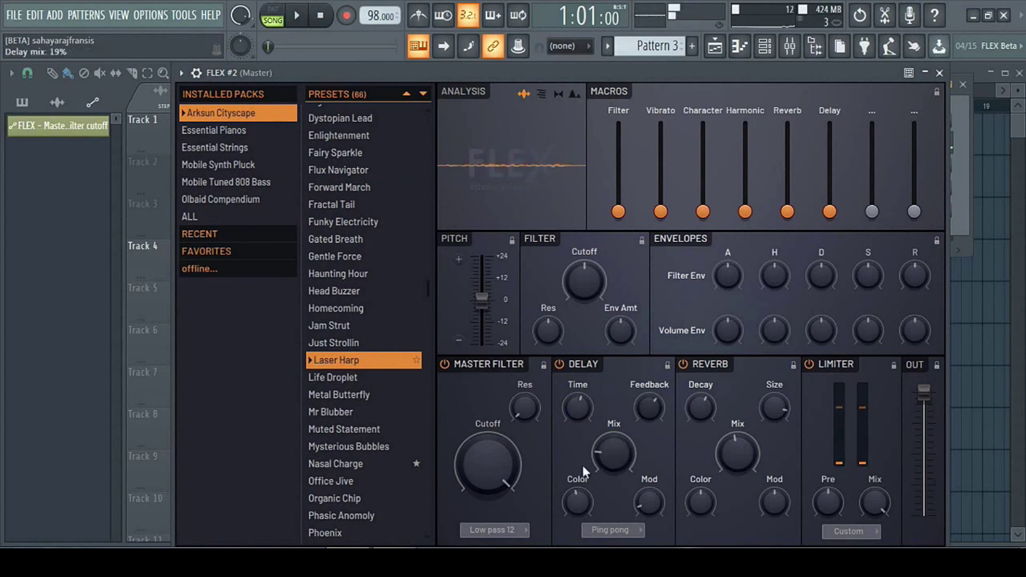
left_click_drag(614, 454, 611, 457)
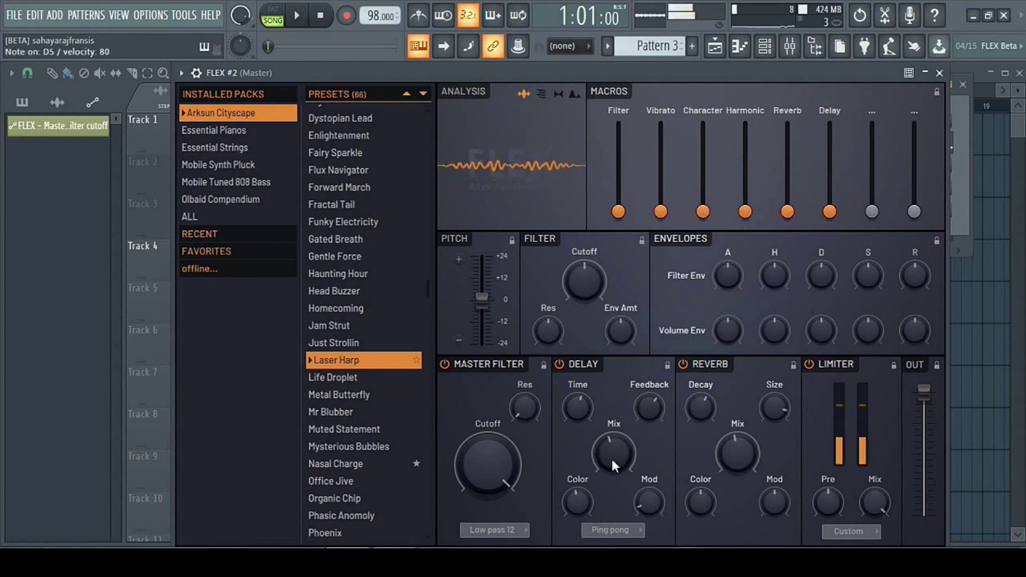
mouse_move(573, 403)
left_mouse_down()
mouse_move(573, 423)
mouse_move(573, 403)
left_mouse_up()
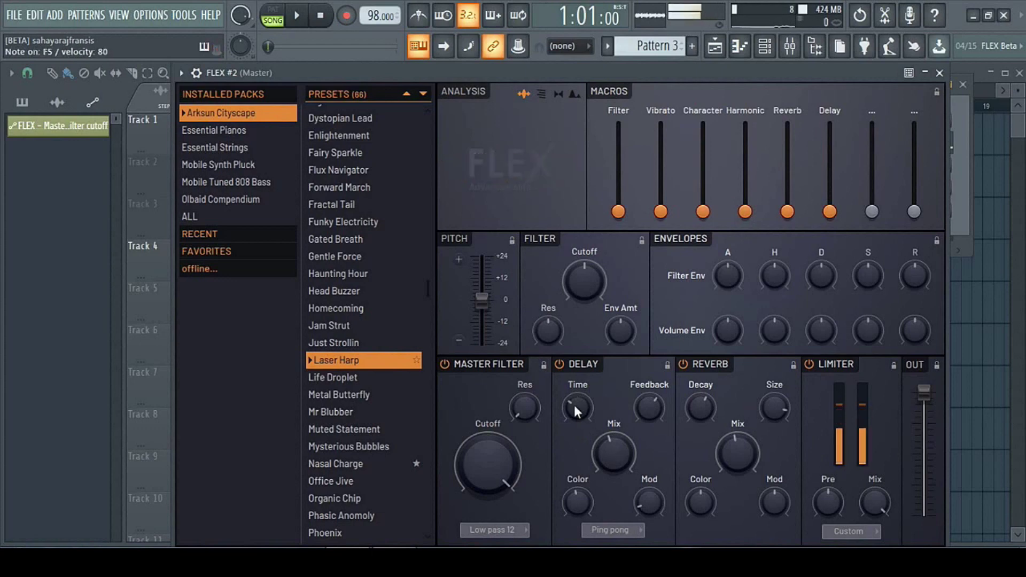
left_click_drag(573, 403, 573, 407)
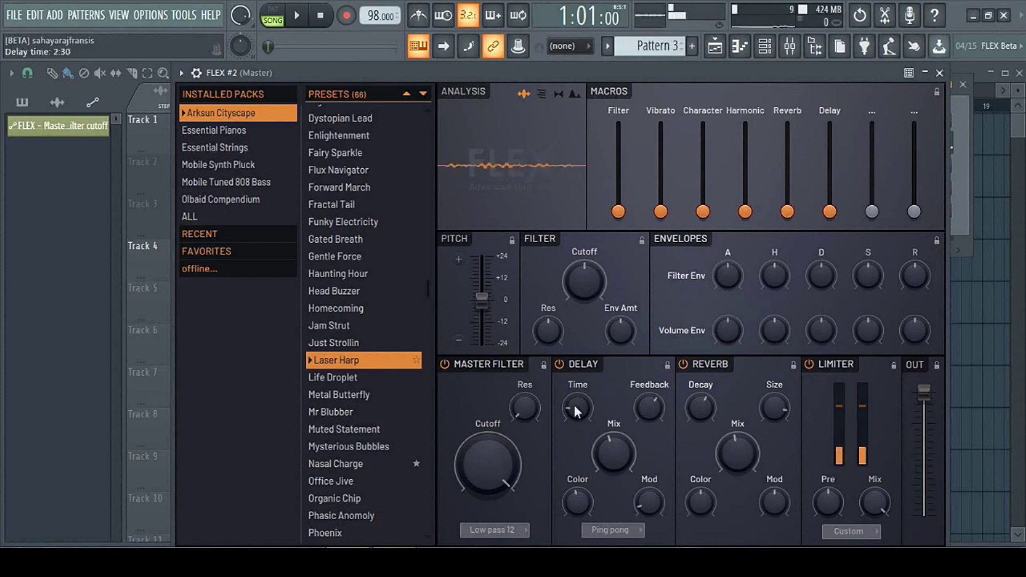
Load the Haunting Hour preset and switch the analysis display to the spectrogram
left_click(584, 365)
left_click(710, 365)
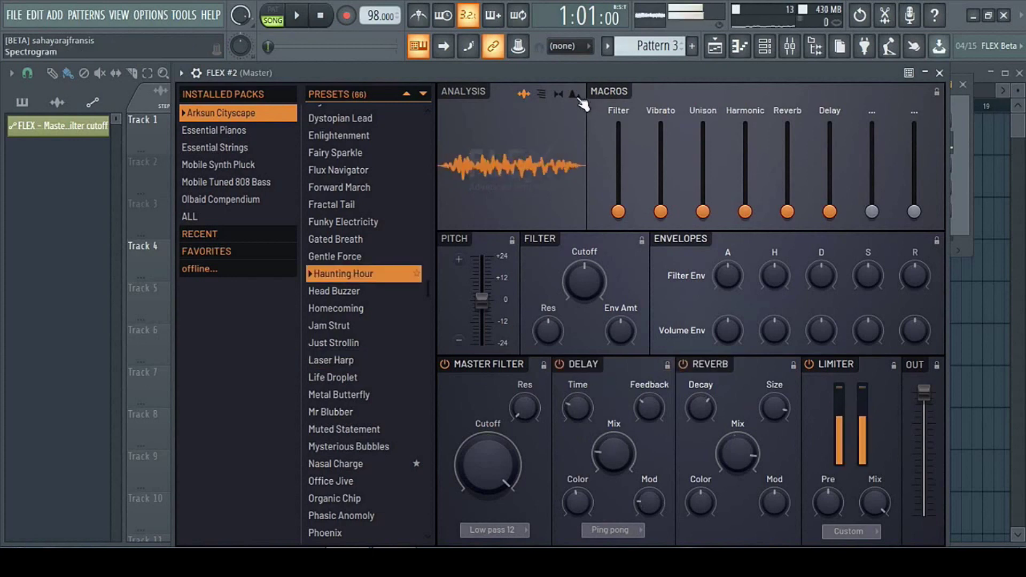
left_click(577, 97)
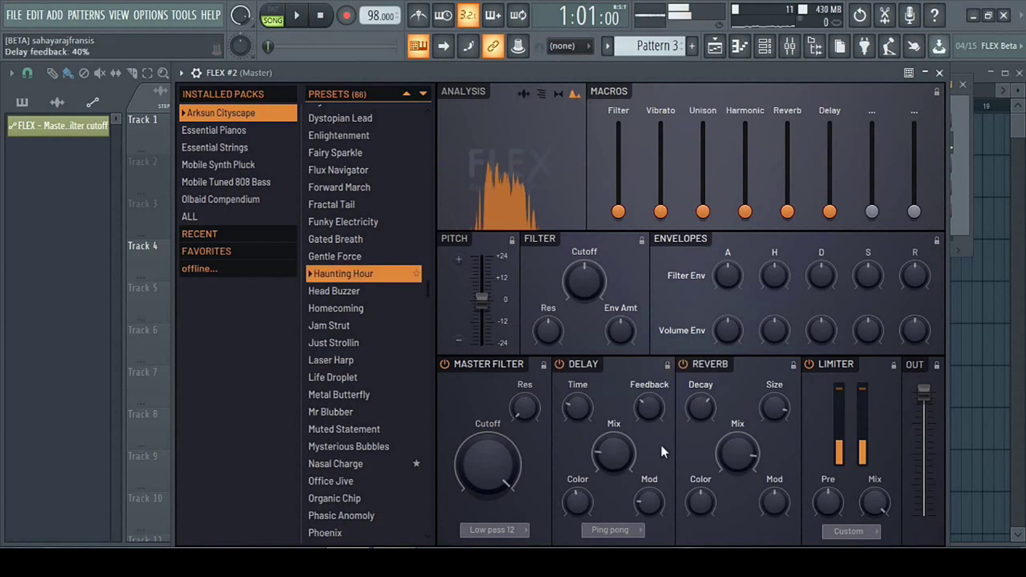
Lower Haunting Hour's reverb mix to 0% and raise it back past halfway while playing test notes
left_click_drag(742, 452, 743, 514)
key("x")
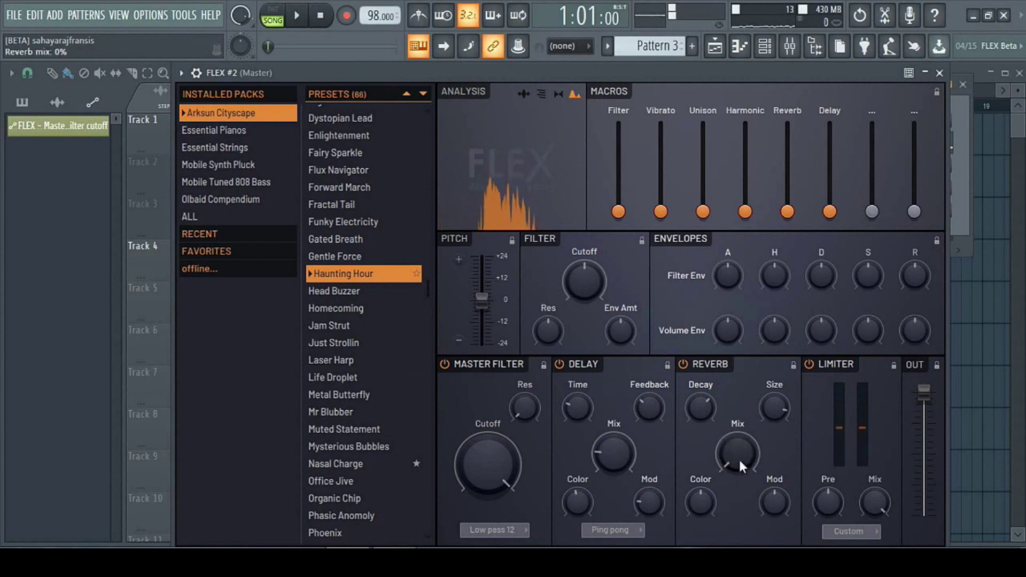
left_click_drag(733, 451, 733, 425)
key("x")
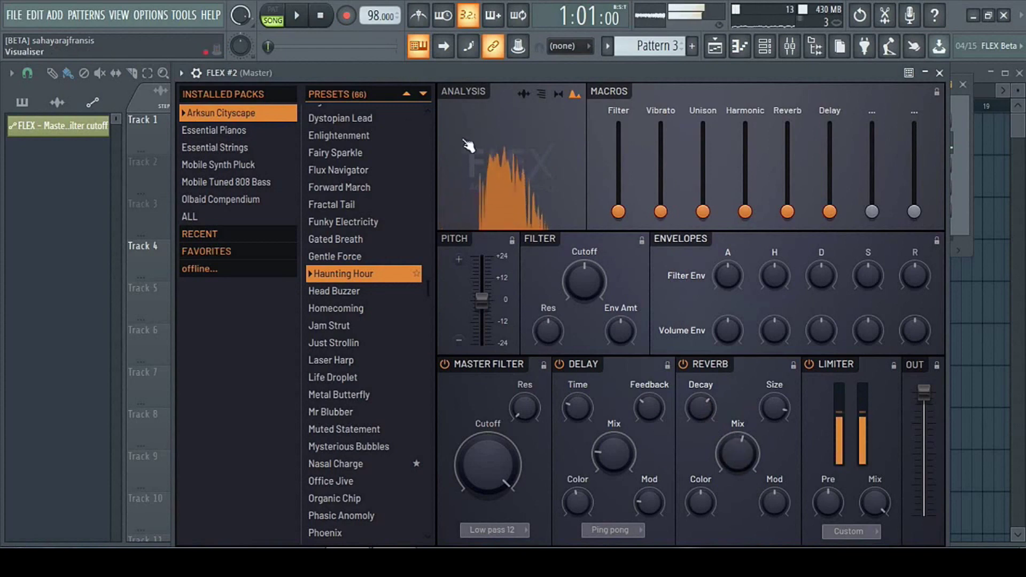
Sweep the reverb mix down and back up to 77%, and turn off the reverb while playing comparison notes
mouse_move(741, 450)
left_mouse_down()
mouse_move(741, 497)
mouse_move(736, 450)
left_mouse_up()
key("x")
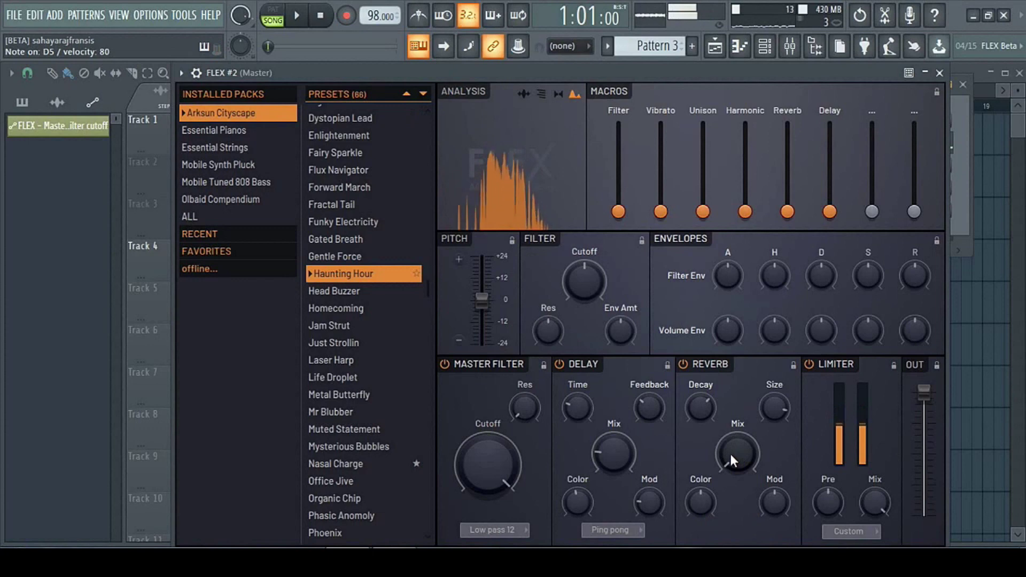
left_click_drag(742, 460, 742, 455)
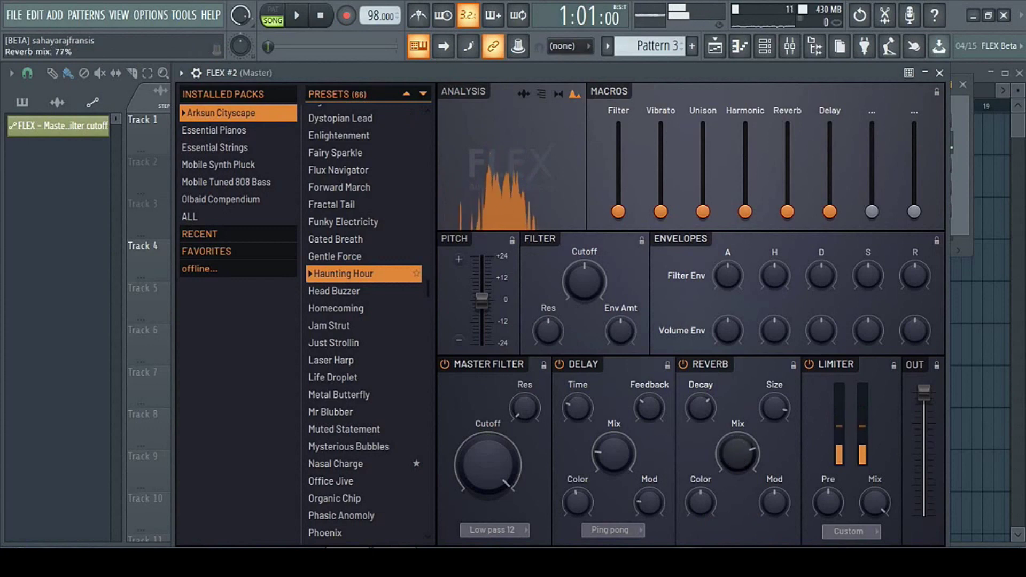
key("w")
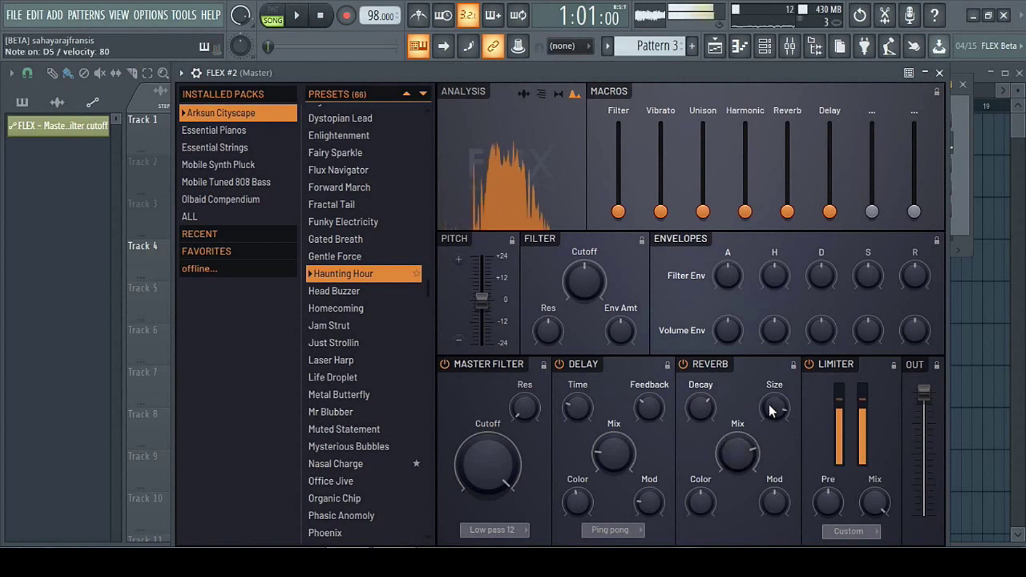
left_click(685, 365)
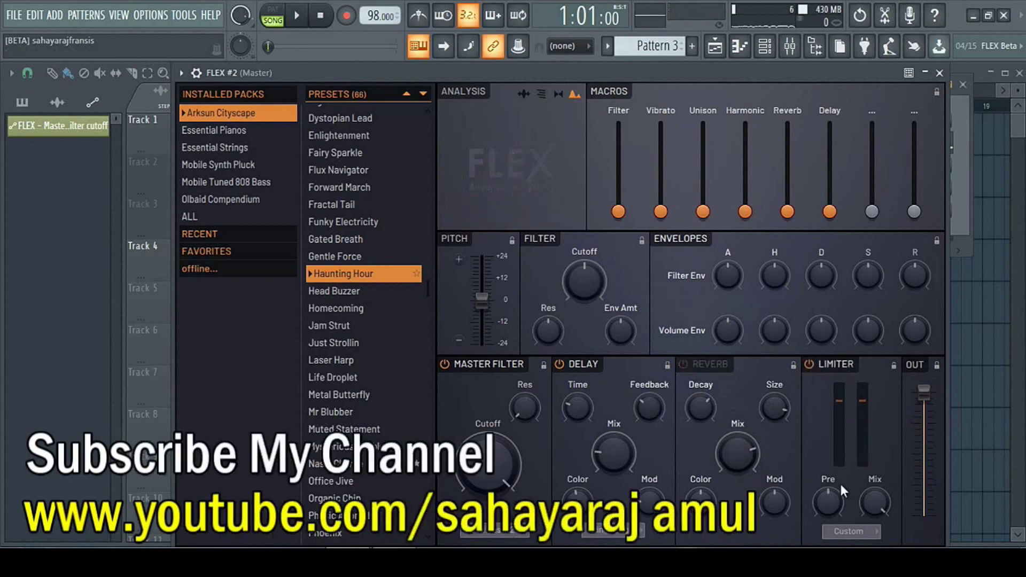
key("w")
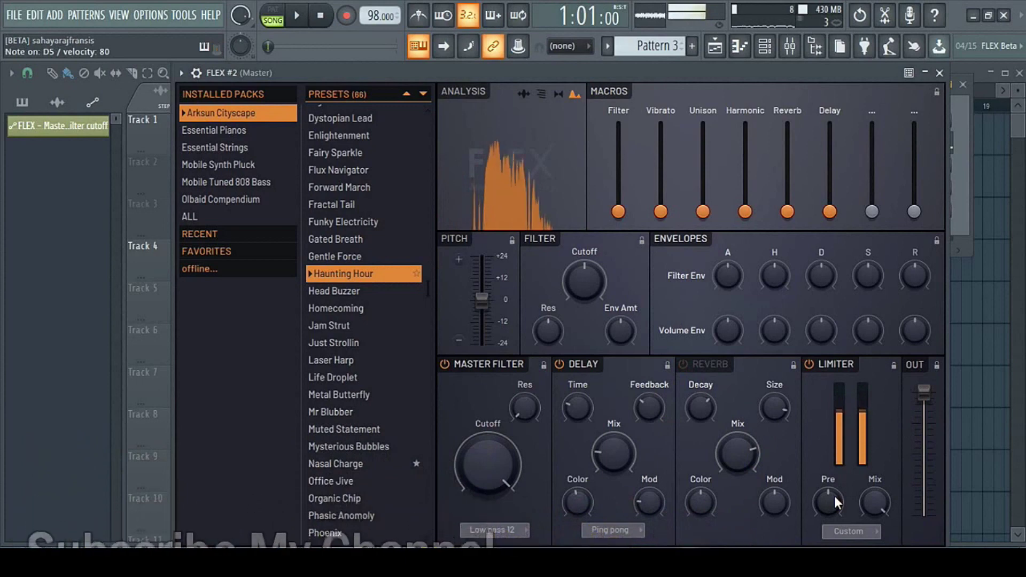
Load the Homecoming preset and raise its limiter pre volume while playing test notes
left_click(332, 309)
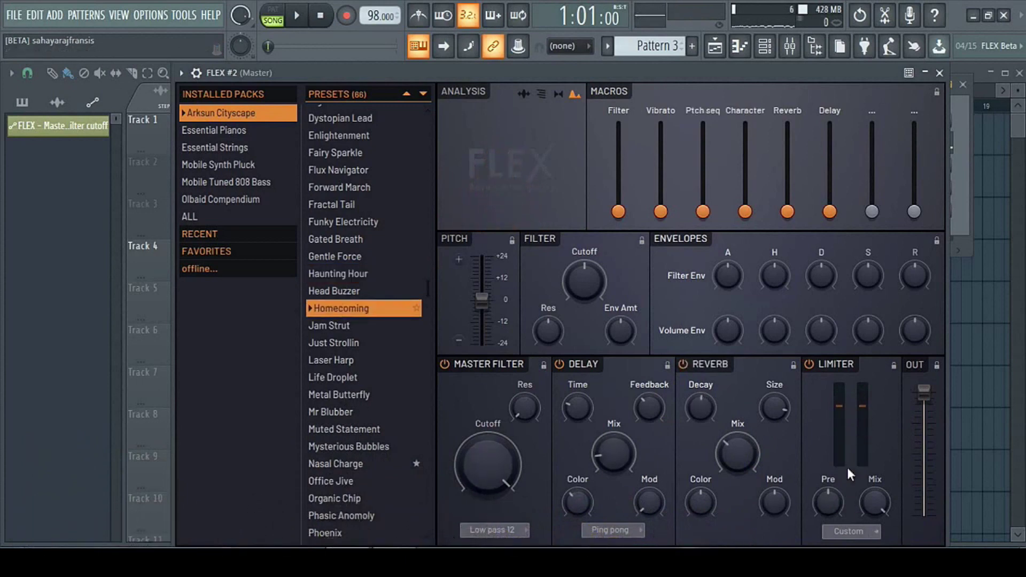
key("y")
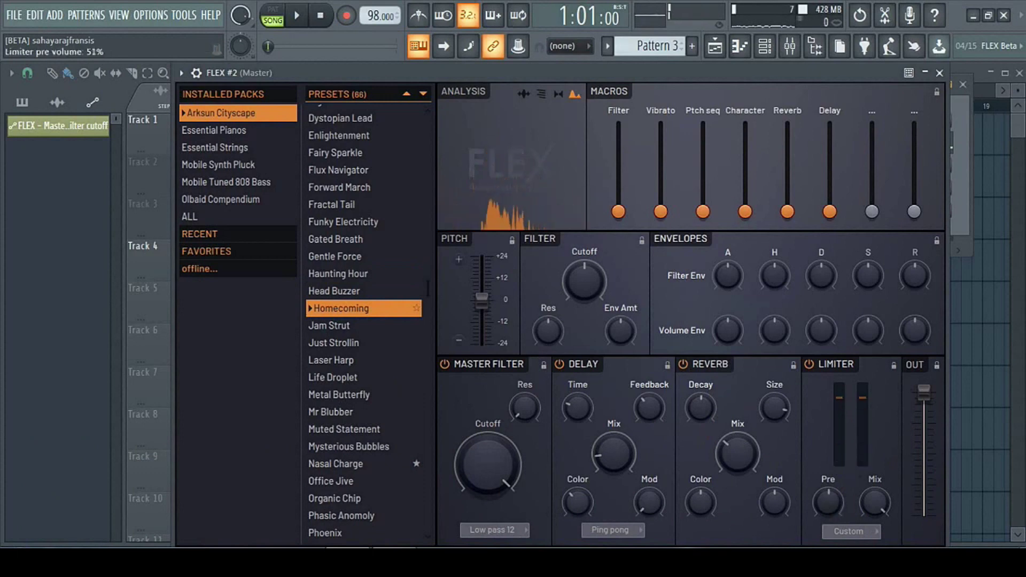
key("w")
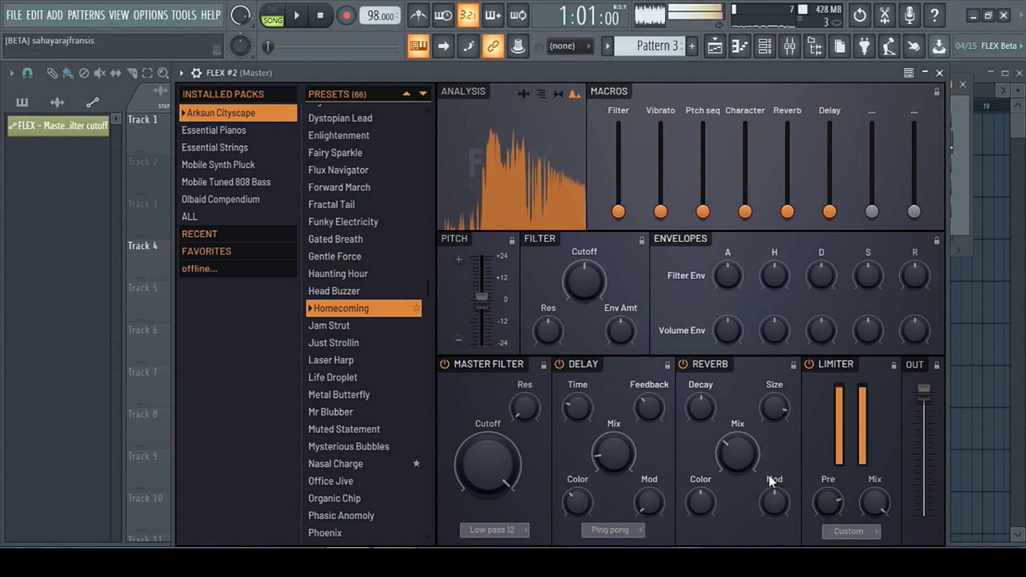
Turn off Homecoming's reverb and delay and play a test note
left_click(703, 375)
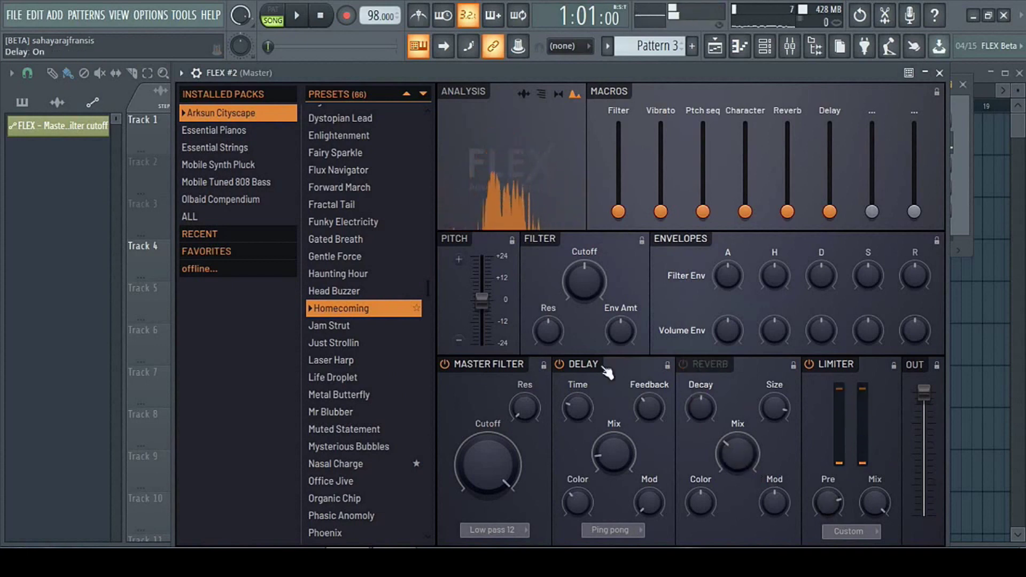
left_click(576, 369)
key("w")
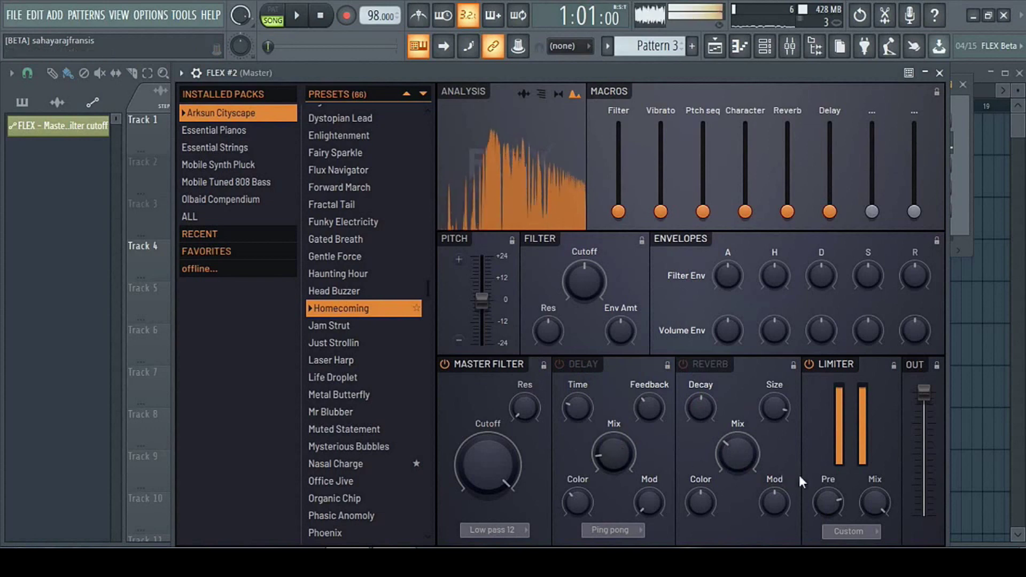
Set the limiter pre volume to 62% and lower the limiter mix partway while playing test notes
left_click_drag(834, 500, 833, 481)
key("w")
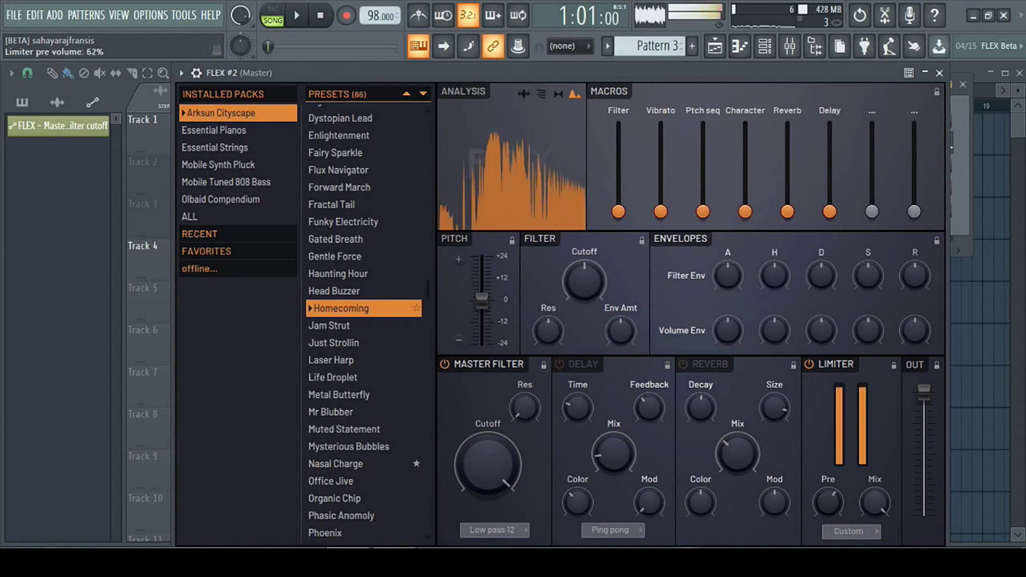
key("w")
left_click_drag(871, 498, 872, 502)
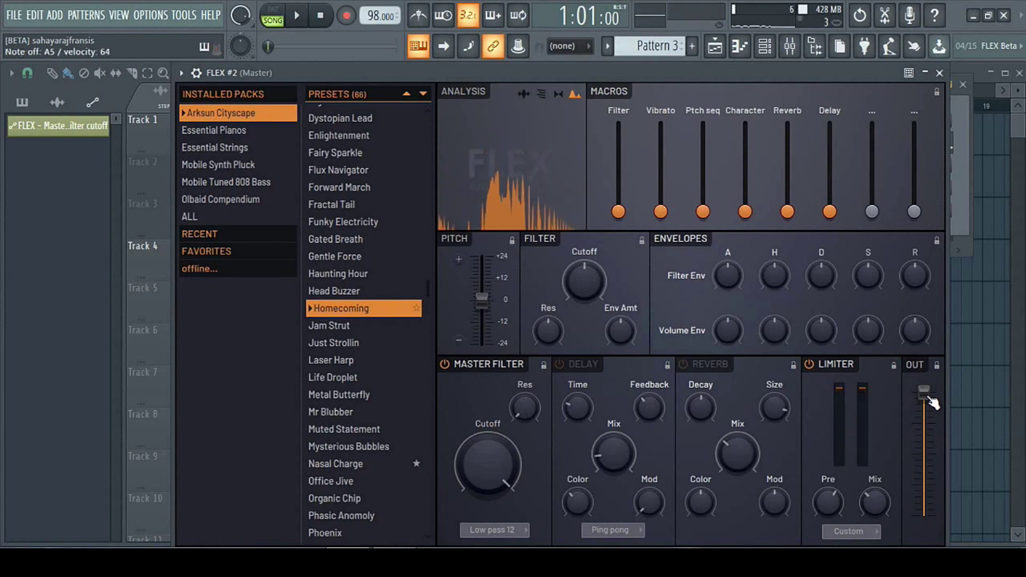
Lower the output volume most of the way and load the Cellos Staccato preset from the Essential Strings pack
left_click_drag(933, 403, 932, 489)
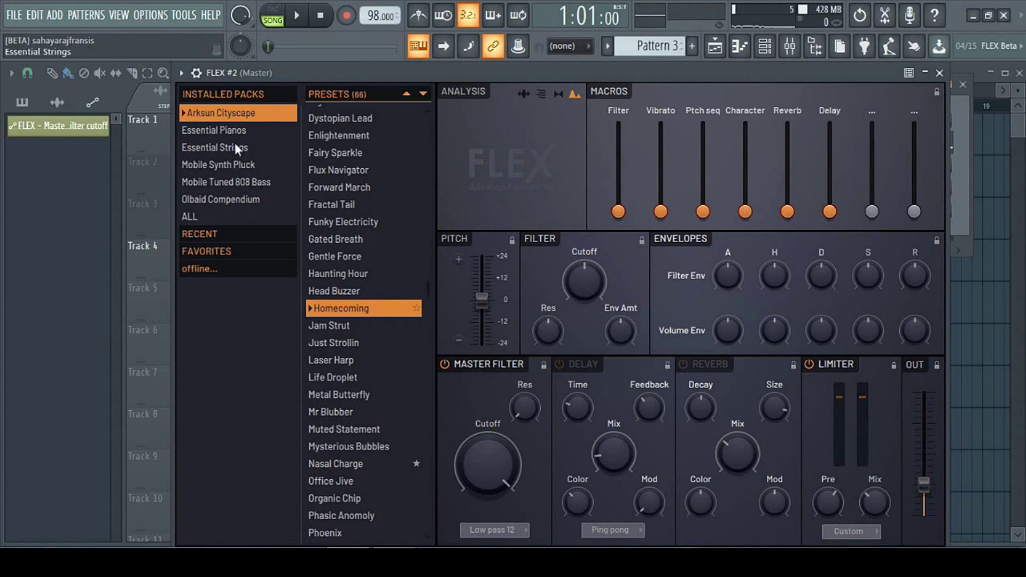
left_click(213, 148)
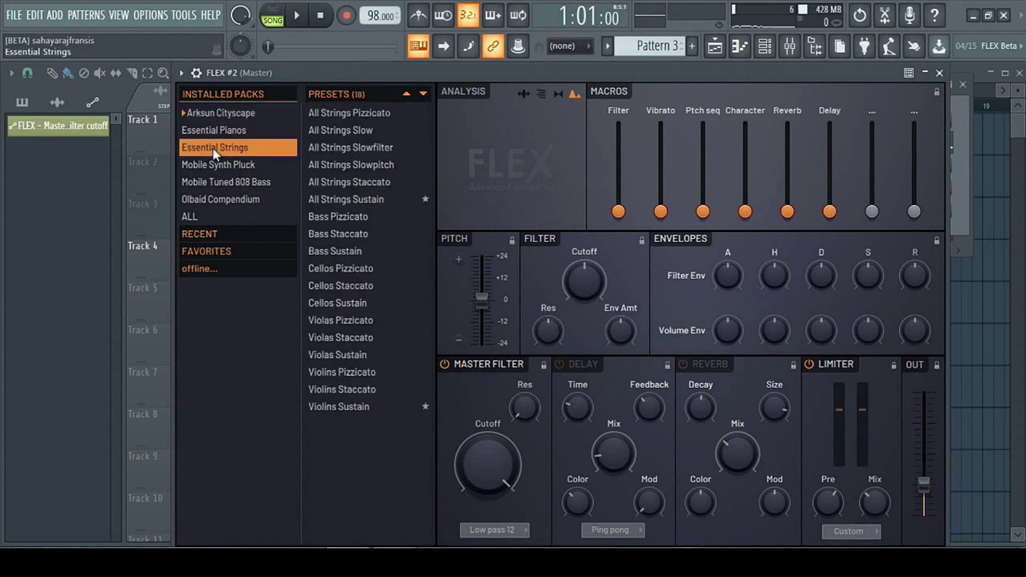
left_click(341, 288)
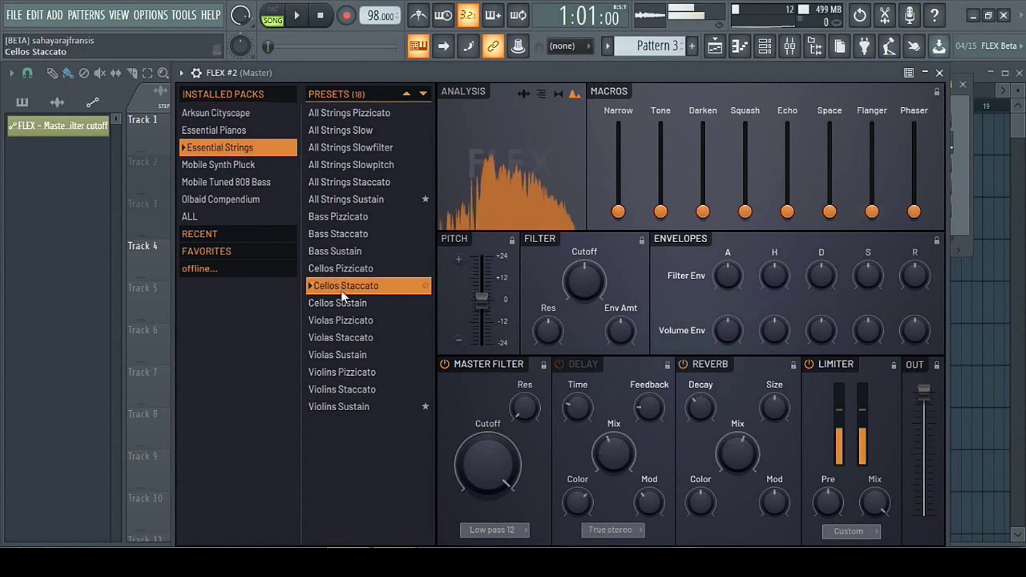